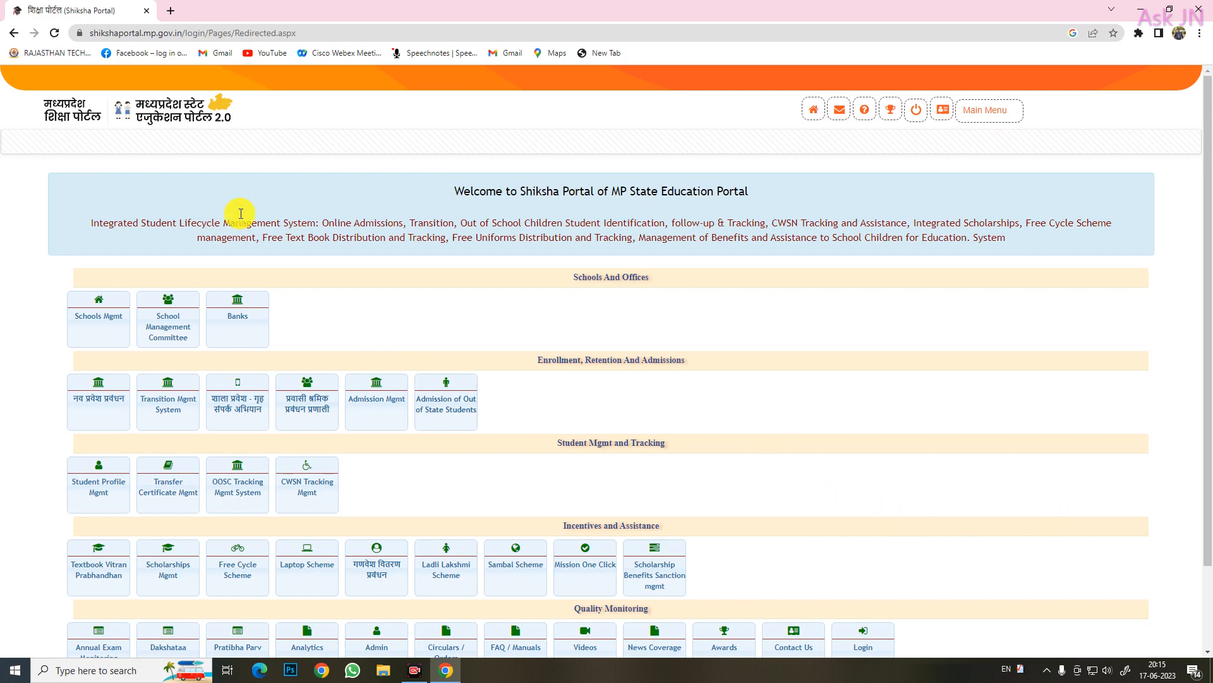
Search Google for "shiksha portal" in a new tab and open the Madhya Pradesh Shiksha Portal site.
{"action": "left_click", "coordinate": [170, 11]}
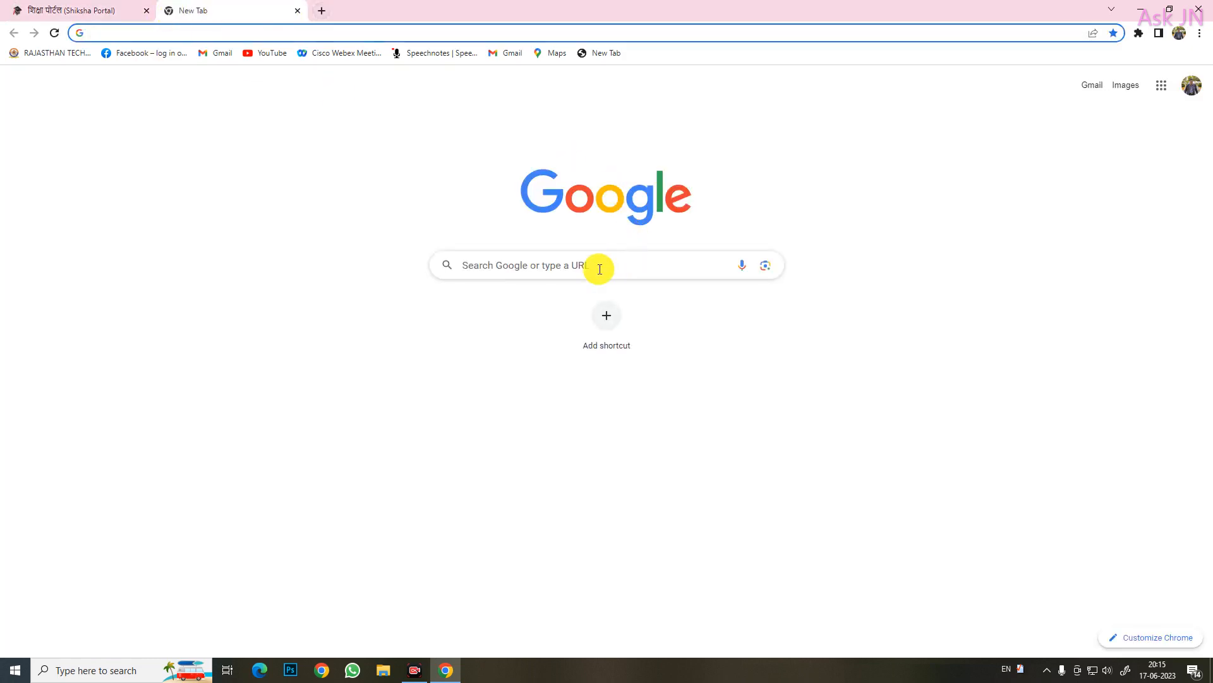
{"action": "left_click", "coordinate": [572, 265]}
{"action": "left_click", "coordinate": [517, 306]}
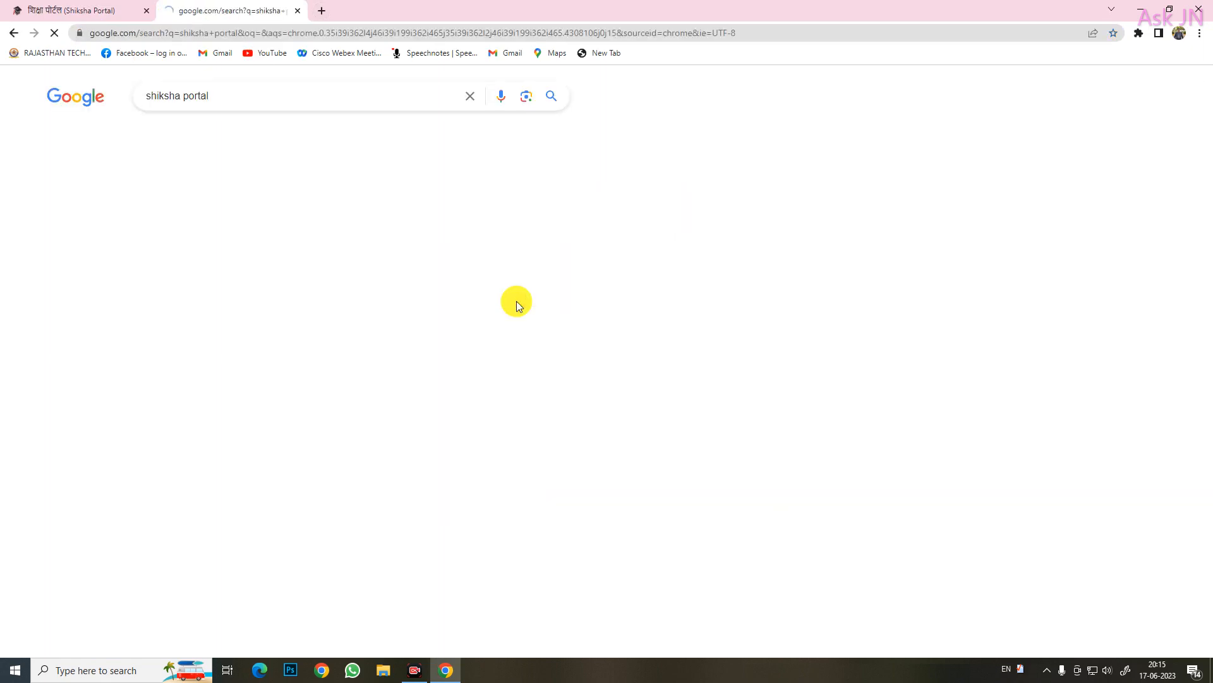
{"action": "left_click", "coordinate": [211, 222]}
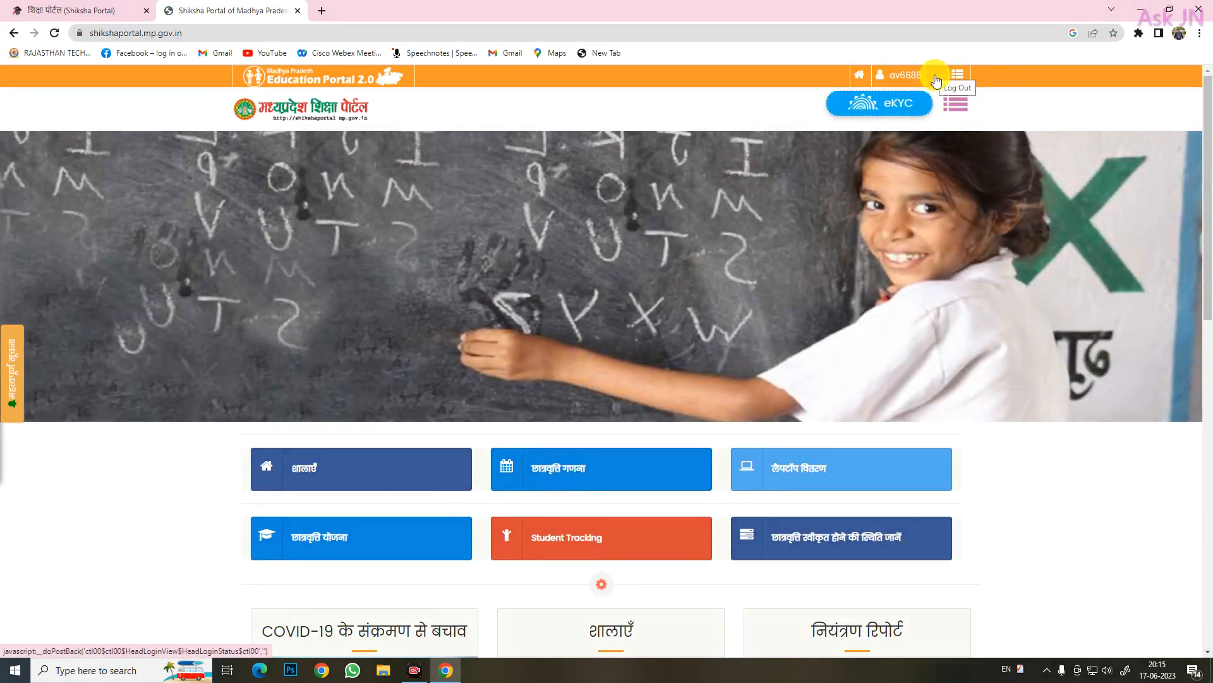
Return to the logged-in Shiksha Portal page and open Admission Mgmt under Enrollment, Retention And Admissions.
{"action": "left_click", "coordinate": [83, 21]}
{"action": "scroll", "coordinate": [643, 324], "scroll_direction": "down", "scroll_amount": 2}
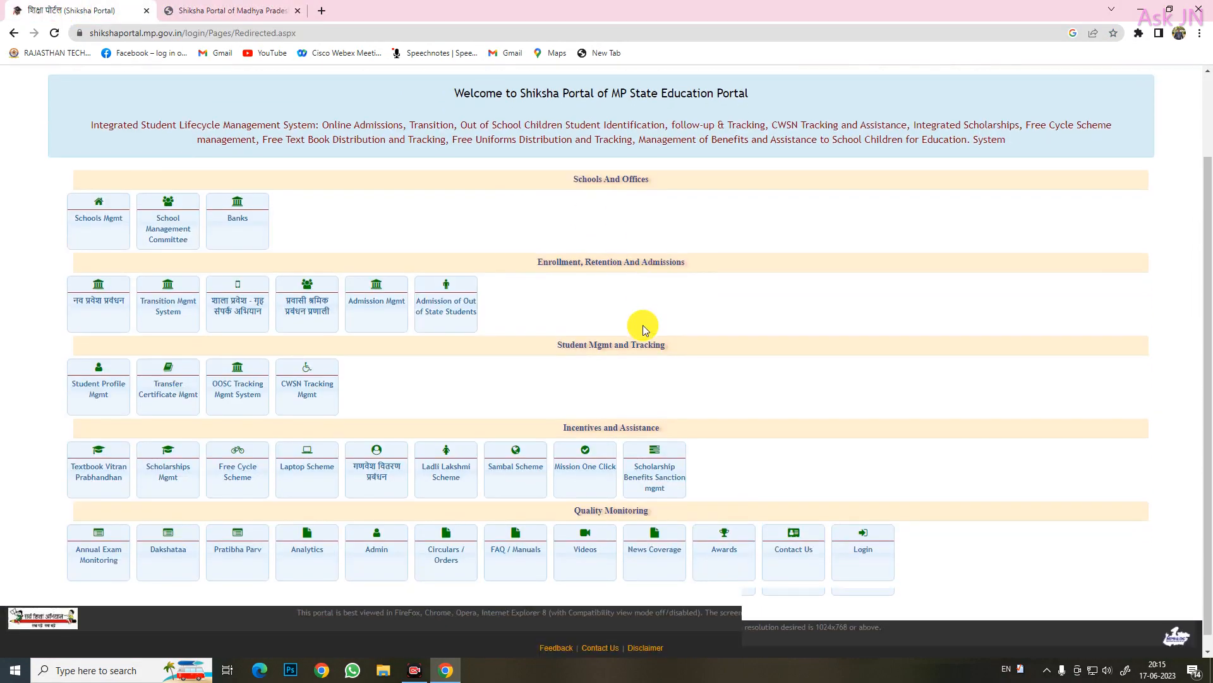
{"action": "scroll", "coordinate": [642, 325], "scroll_direction": "up", "scroll_amount": 2}
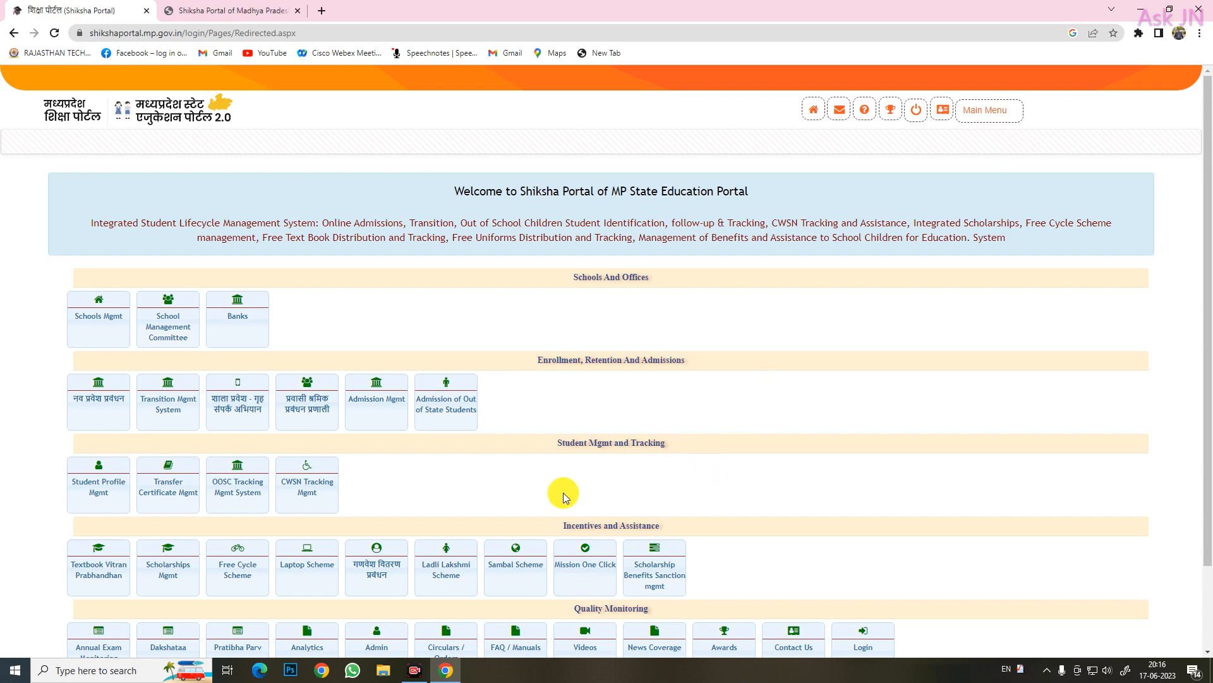
{"action": "left_click", "coordinate": [377, 413]}
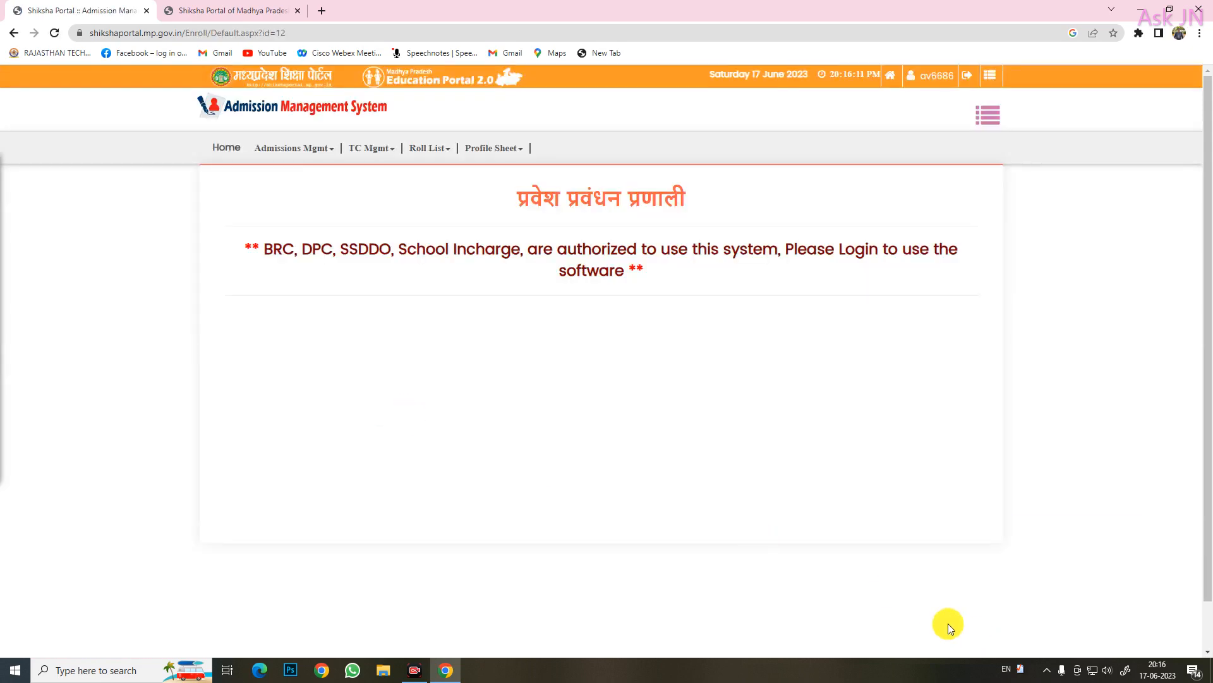
{"action": "left_click", "coordinate": [291, 151]}
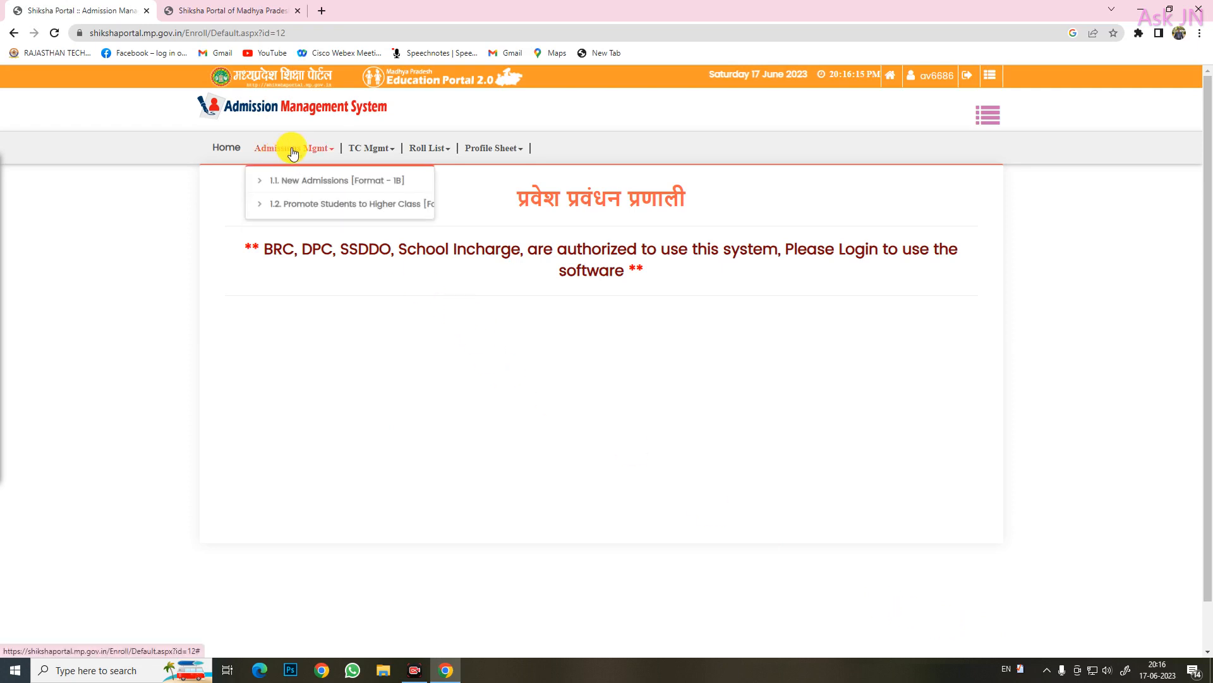
{"action": "mouse_move", "coordinate": [312, 155]}
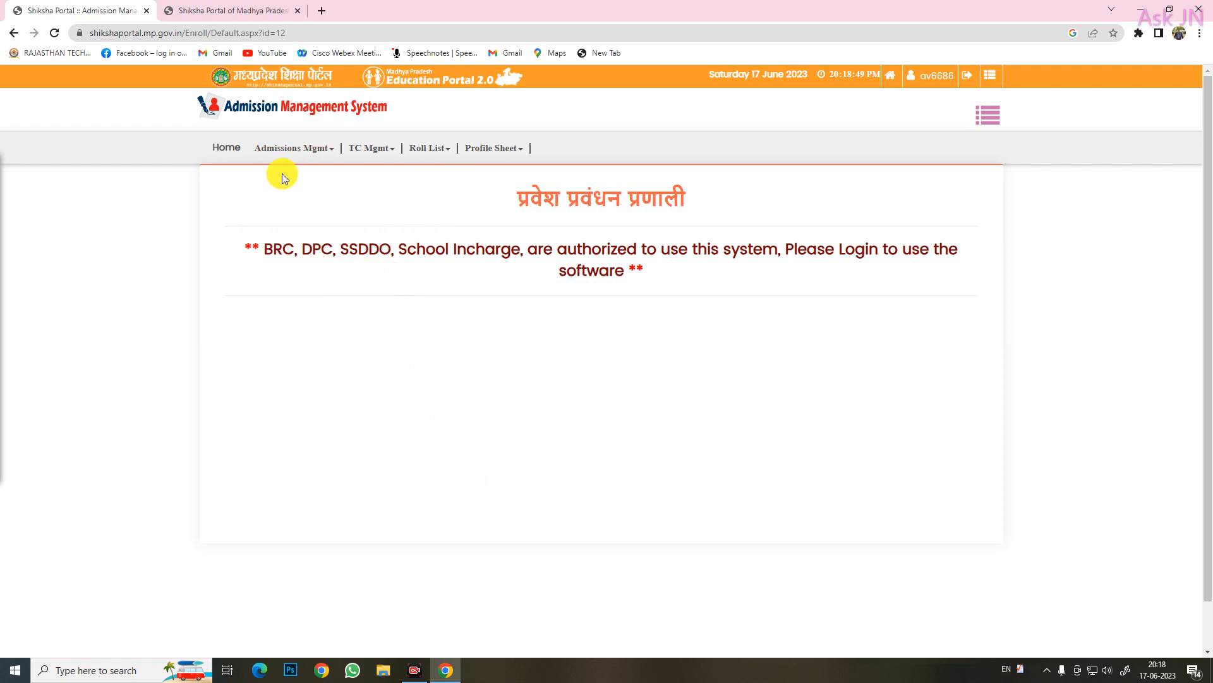
Go to the Admission Management System home page and reopen Admission Mgmt from the portal's module list.
{"action": "left_click", "coordinate": [223, 149]}
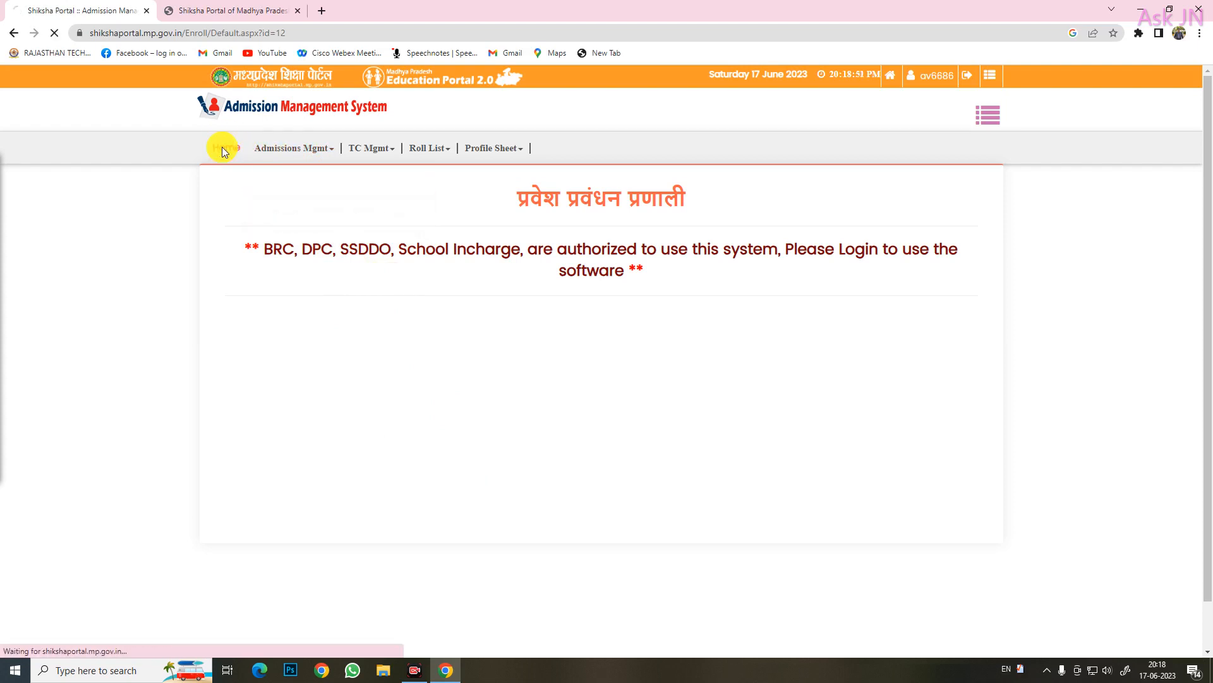
{"action": "left_click", "coordinate": [990, 75]}
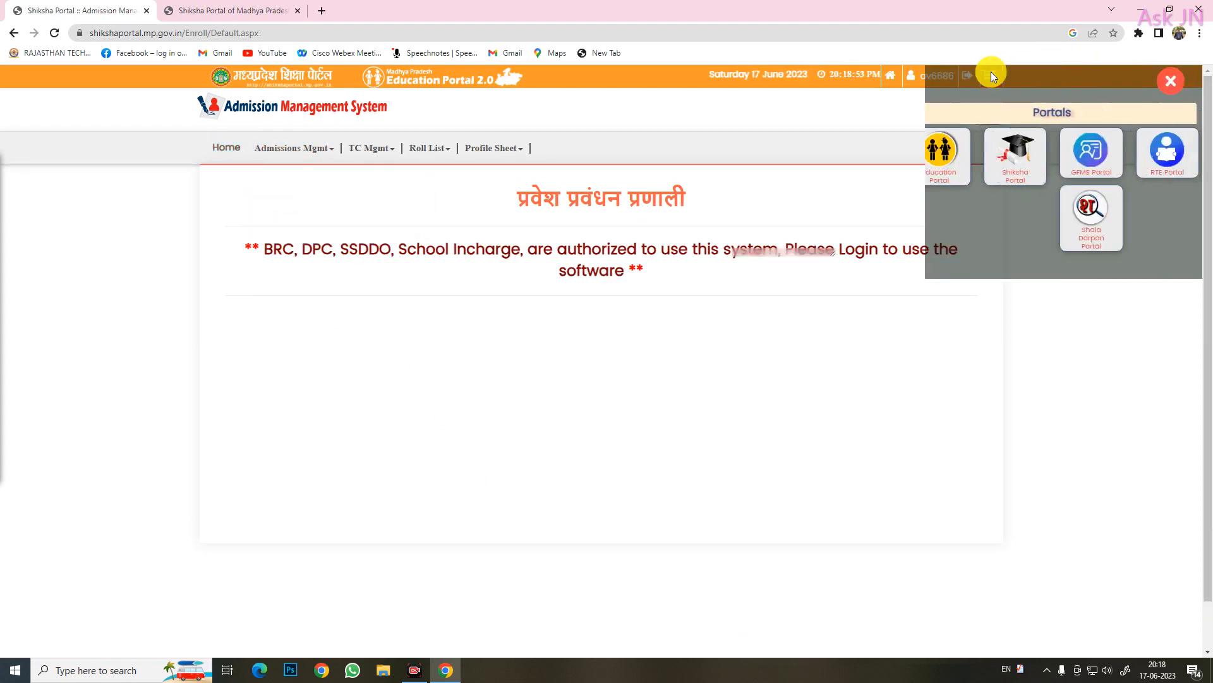
{"action": "left_click", "coordinate": [1171, 80]}
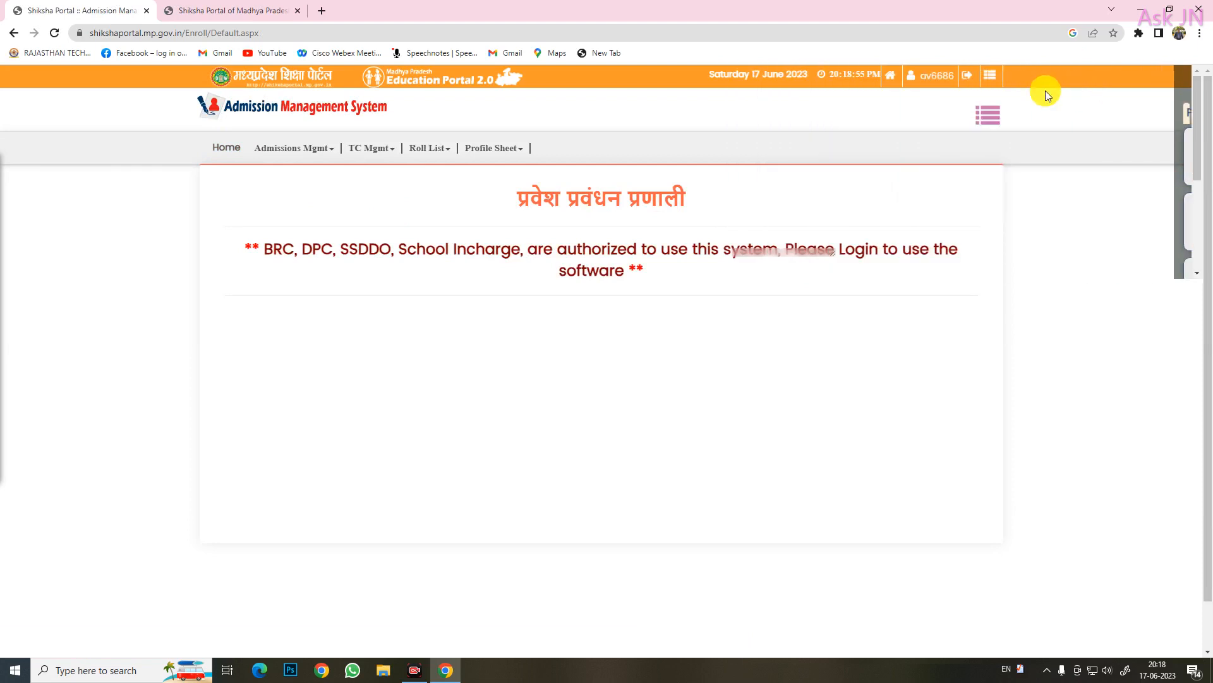
{"action": "left_click", "coordinate": [1000, 123]}
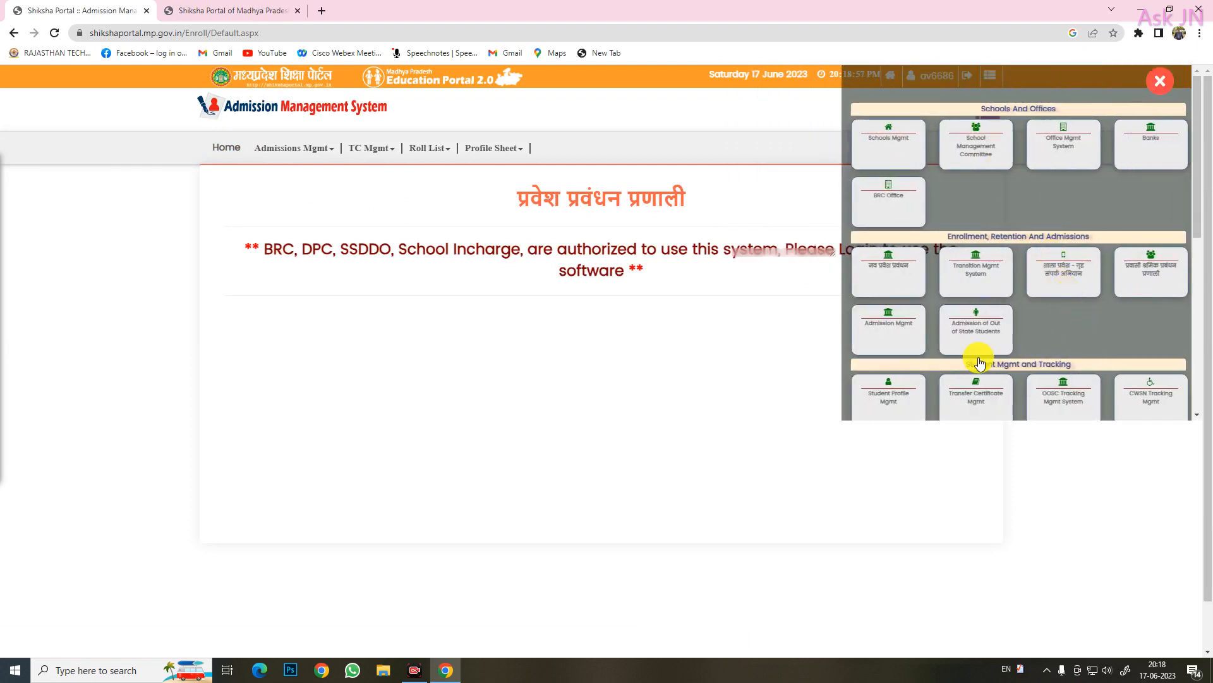
{"action": "left_click", "coordinate": [882, 327]}
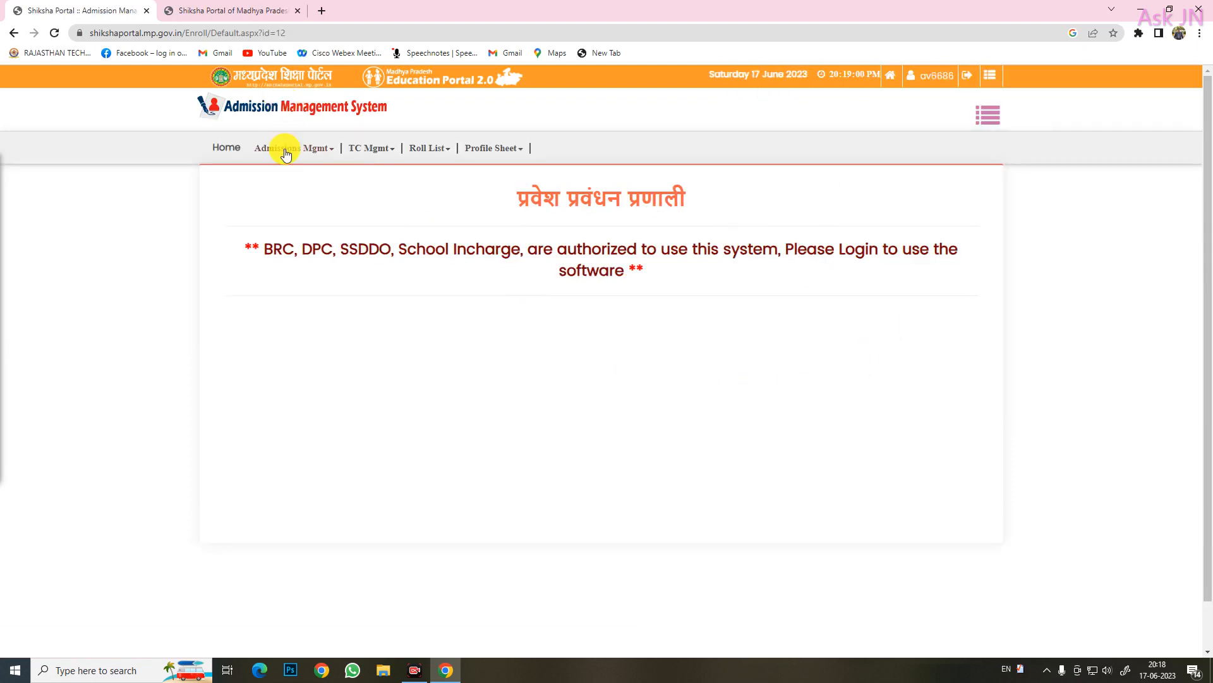
Open the Promote Students to Higher Class page under Admissions Mgmt.
{"action": "mouse_move", "coordinate": [436, 166]}
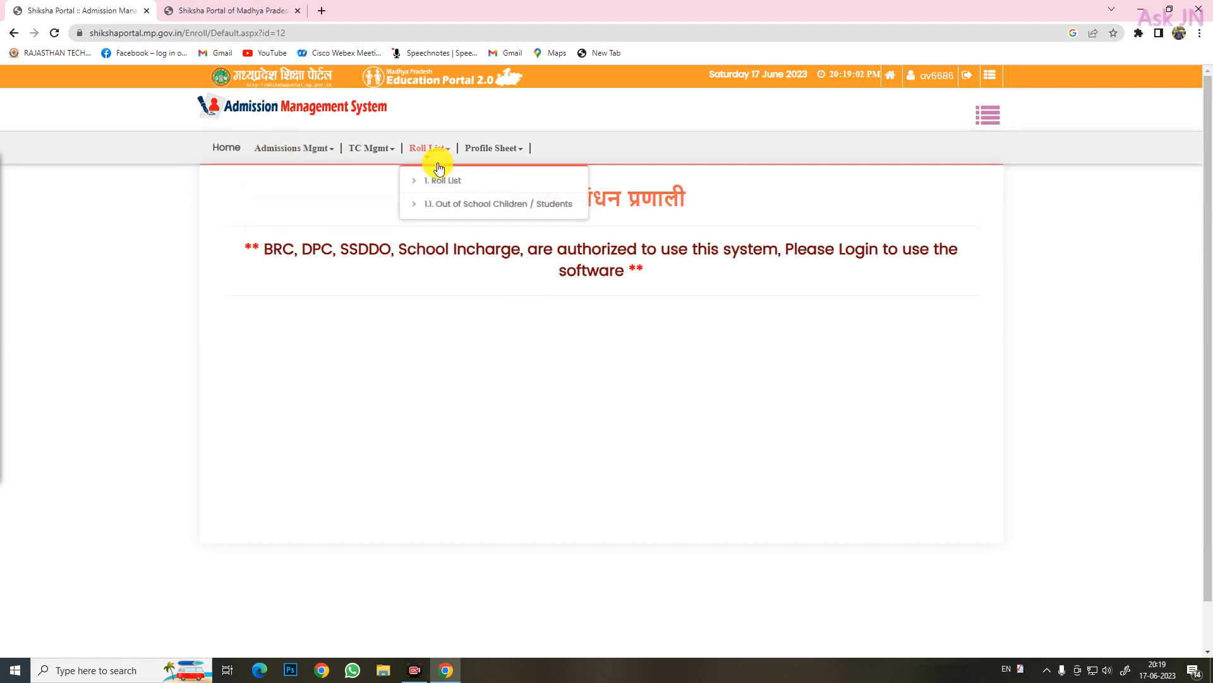
{"action": "mouse_move", "coordinate": [304, 153]}
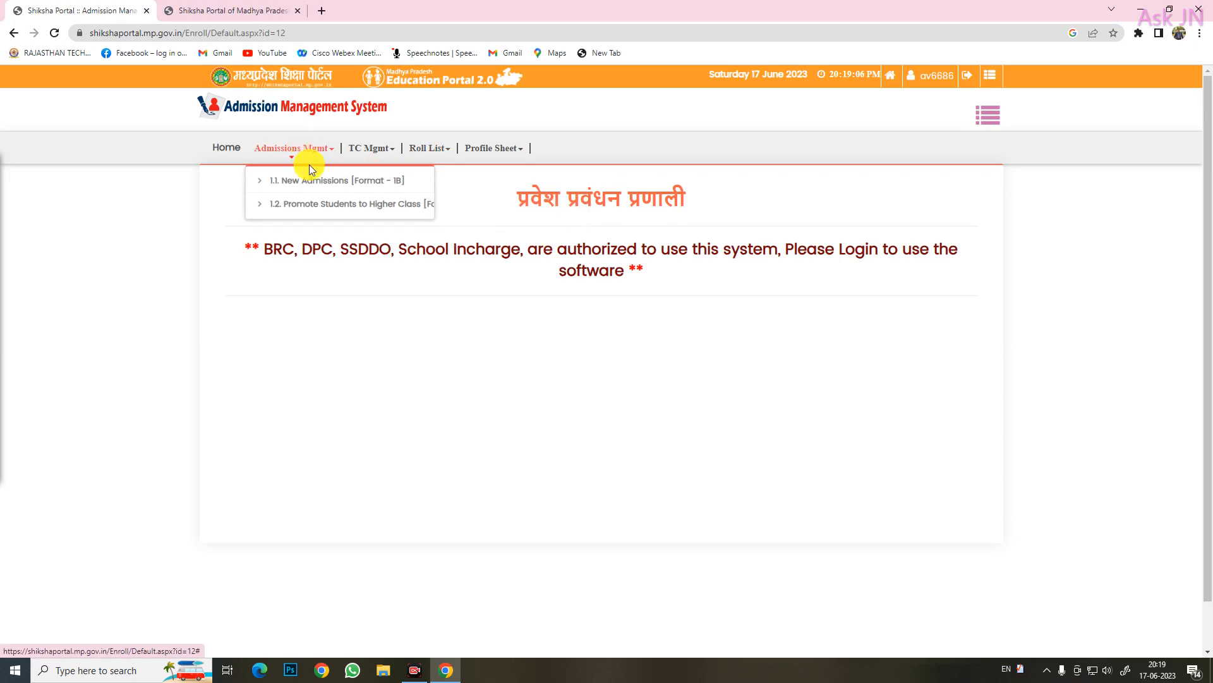
{"action": "left_click", "coordinate": [329, 208]}
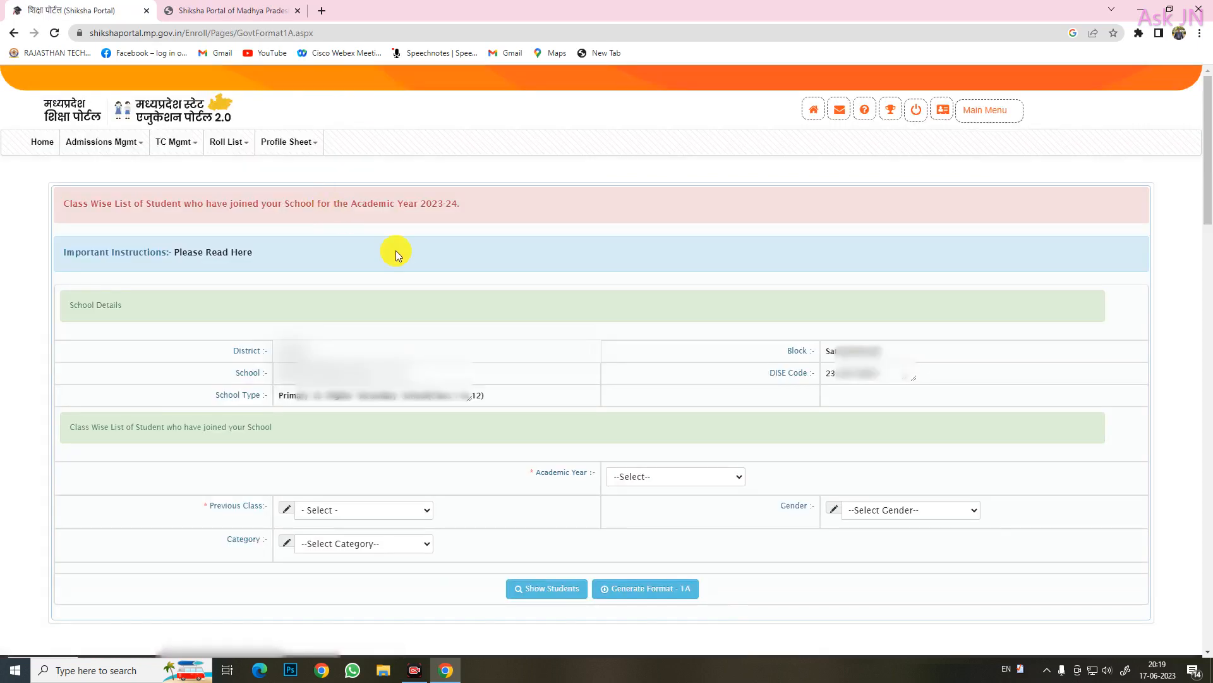
Examine the class-wise student list form, including its school details and the Previous Class options.
{"action": "scroll", "coordinate": [575, 441], "scroll_direction": "down", "scroll_amount": 3}
{"action": "scroll", "coordinate": [574, 435], "scroll_direction": "up", "scroll_amount": 3}
{"action": "scroll", "coordinate": [570, 394], "scroll_direction": "down", "scroll_amount": 2}
{"action": "scroll", "coordinate": [574, 397], "scroll_direction": "down", "scroll_amount": 3}
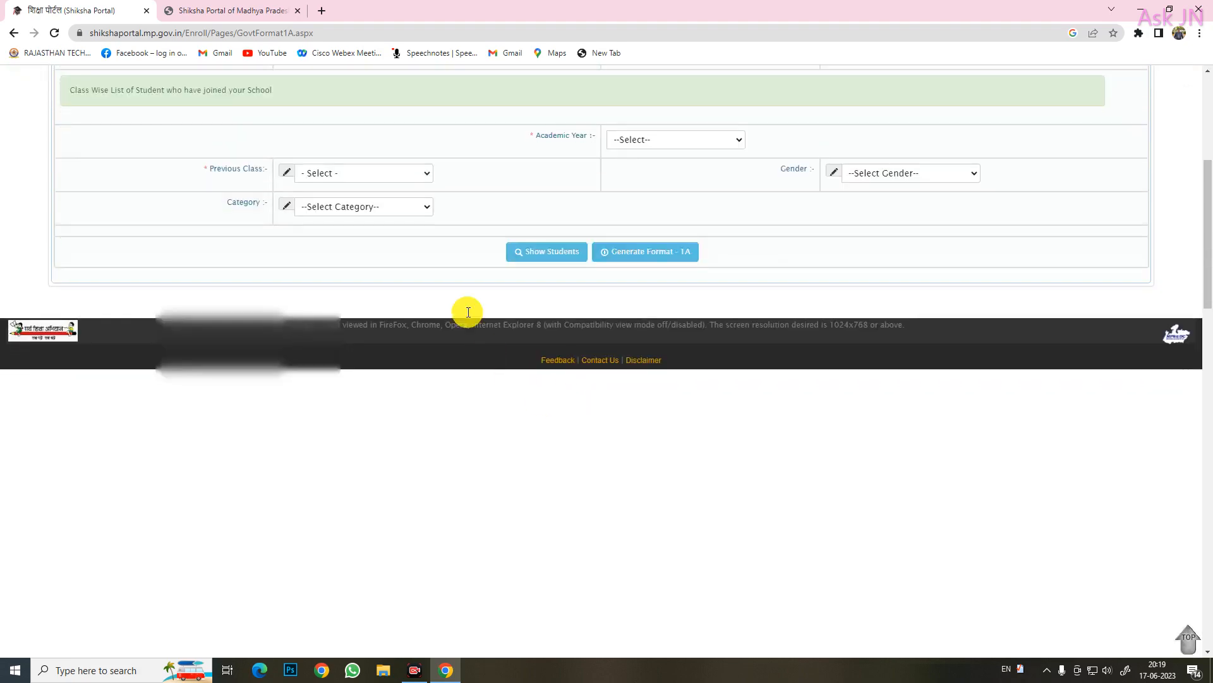
{"action": "left_click", "coordinate": [426, 175]}
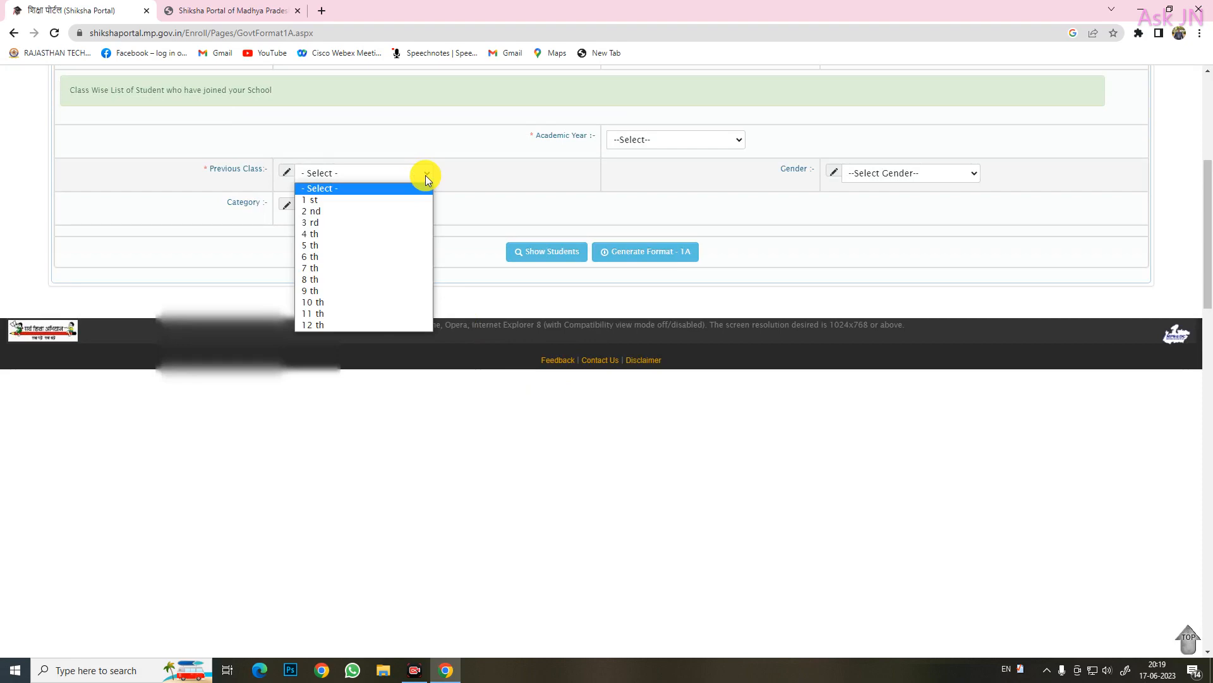
{"action": "scroll", "coordinate": [433, 184], "scroll_direction": "up", "scroll_amount": 5}
{"action": "scroll", "coordinate": [578, 326], "scroll_direction": "down", "scroll_amount": 3}
{"action": "left_click", "coordinate": [779, 309]}
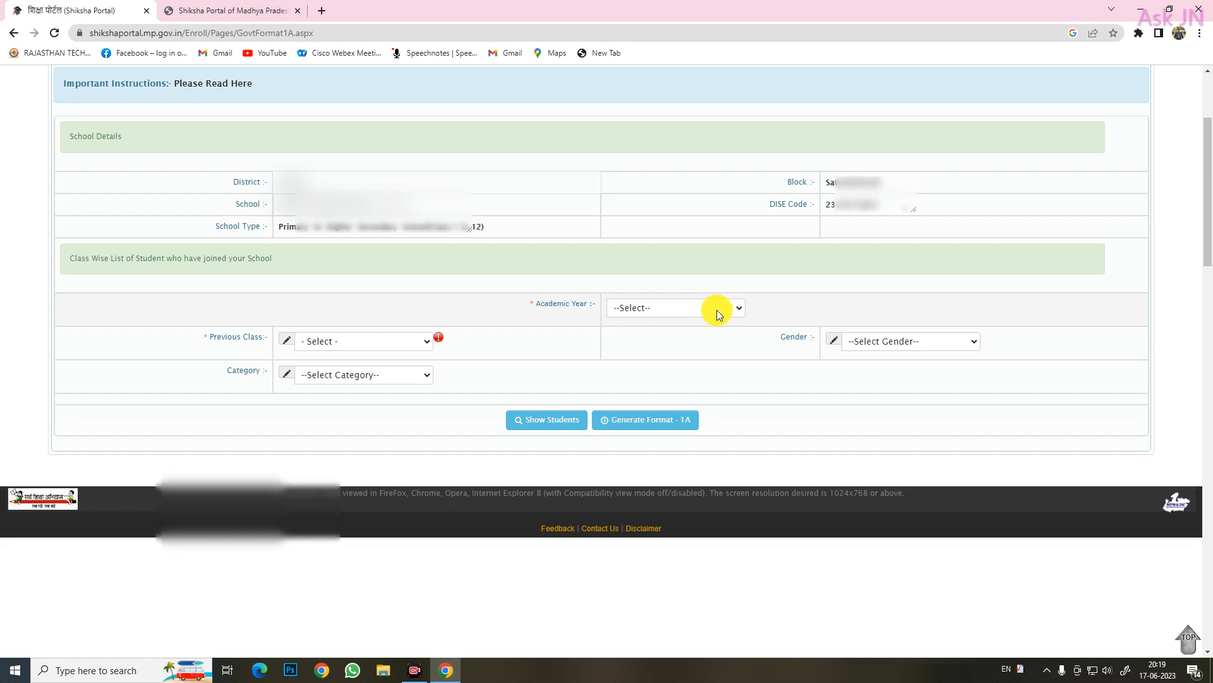
Show the students for academic year 2023-24 whose previous class is 9 th.
{"action": "left_click", "coordinate": [740, 310]}
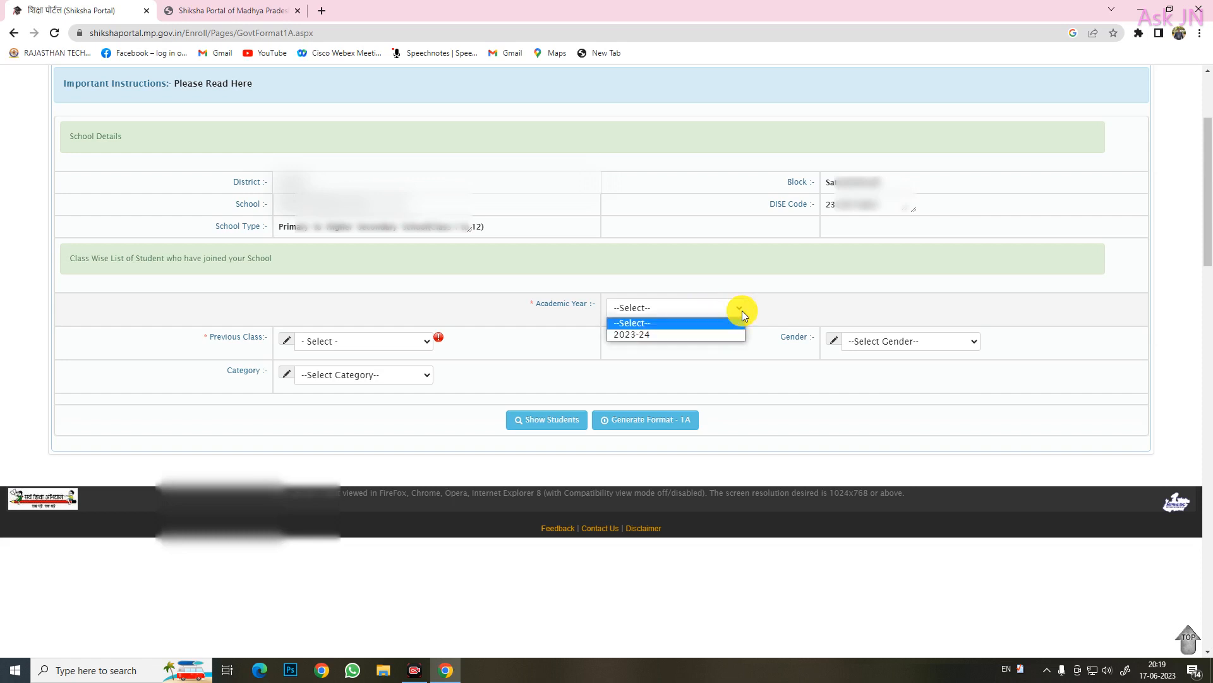
{"action": "left_click", "coordinate": [675, 335]}
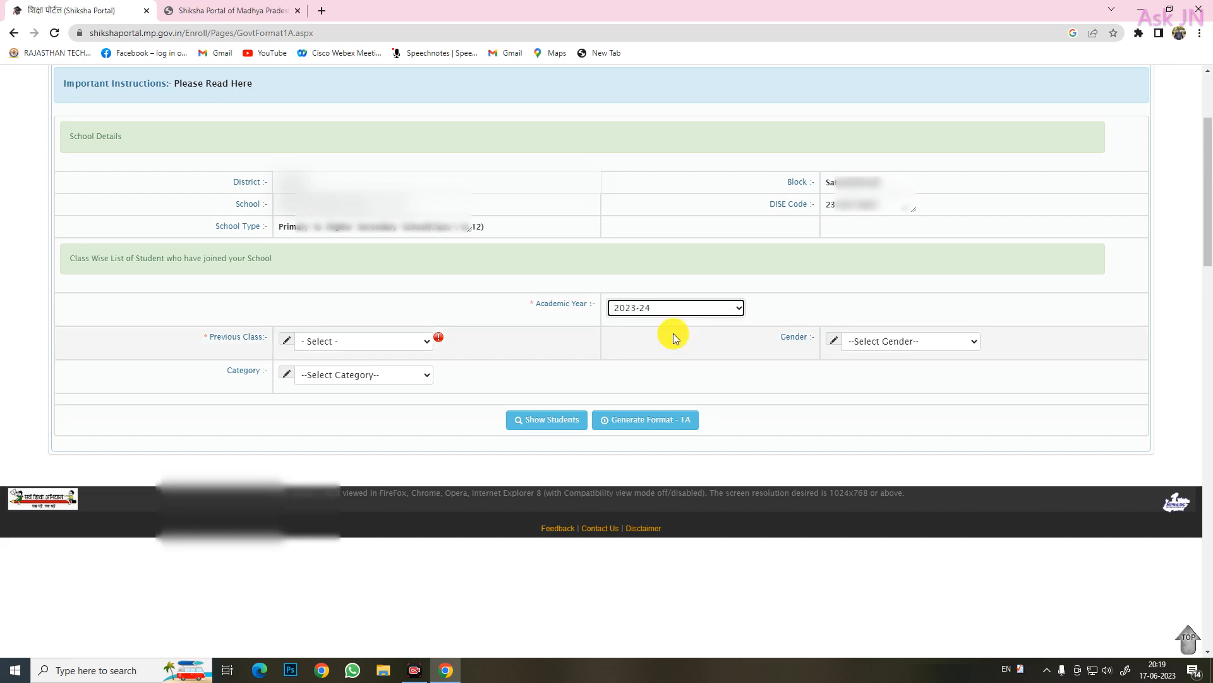
{"action": "left_click", "coordinate": [426, 343]}
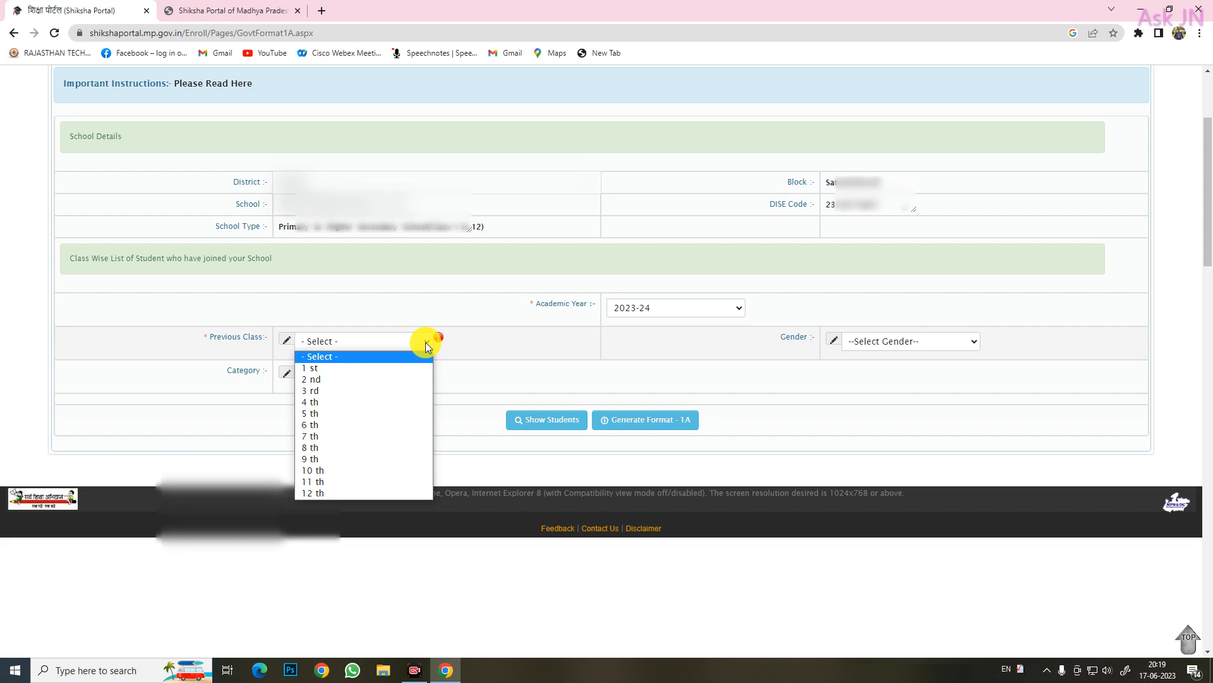
{"action": "left_click", "coordinate": [337, 460]}
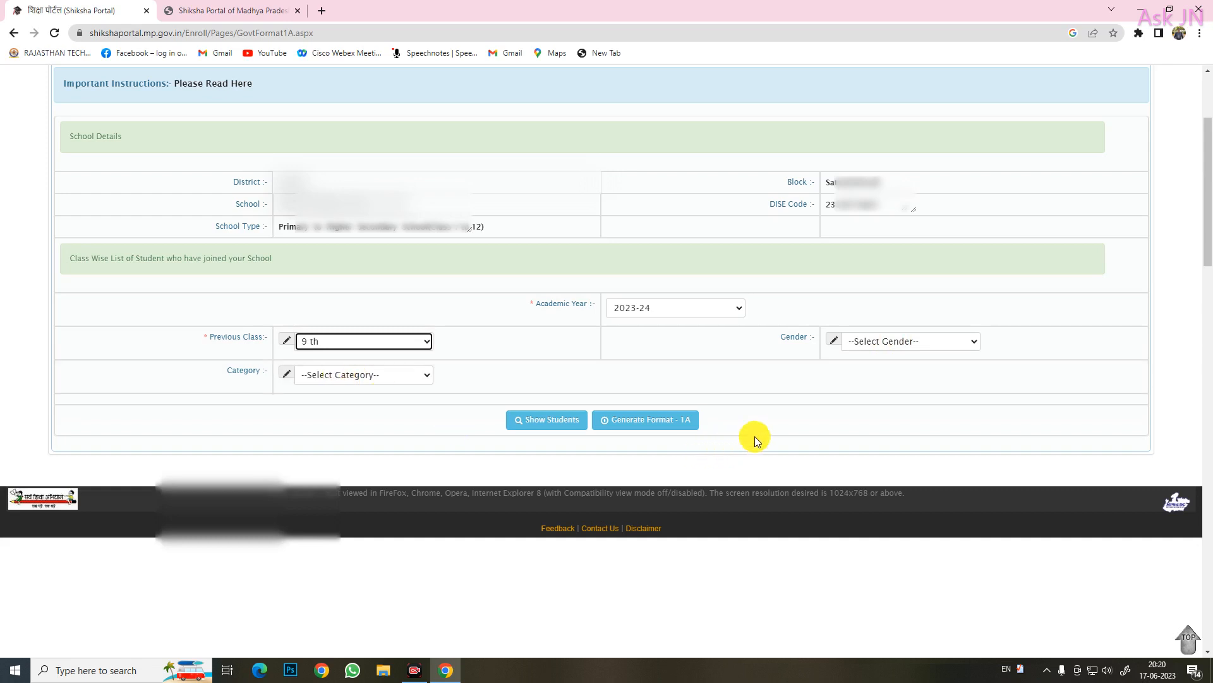
{"action": "left_click", "coordinate": [551, 423]}
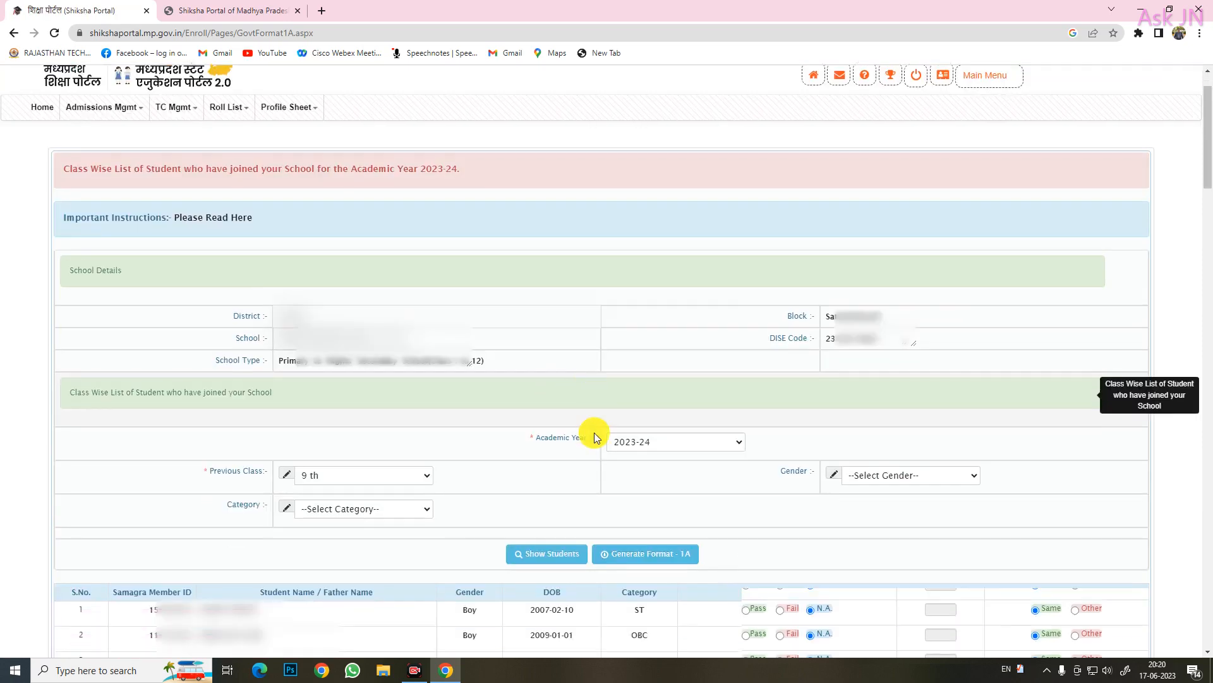
Review the 9 th class student list on the page and in a print preview, closing the preview without printing.
{"action": "scroll", "coordinate": [594, 432], "scroll_direction": "down", "scroll_amount": 8}
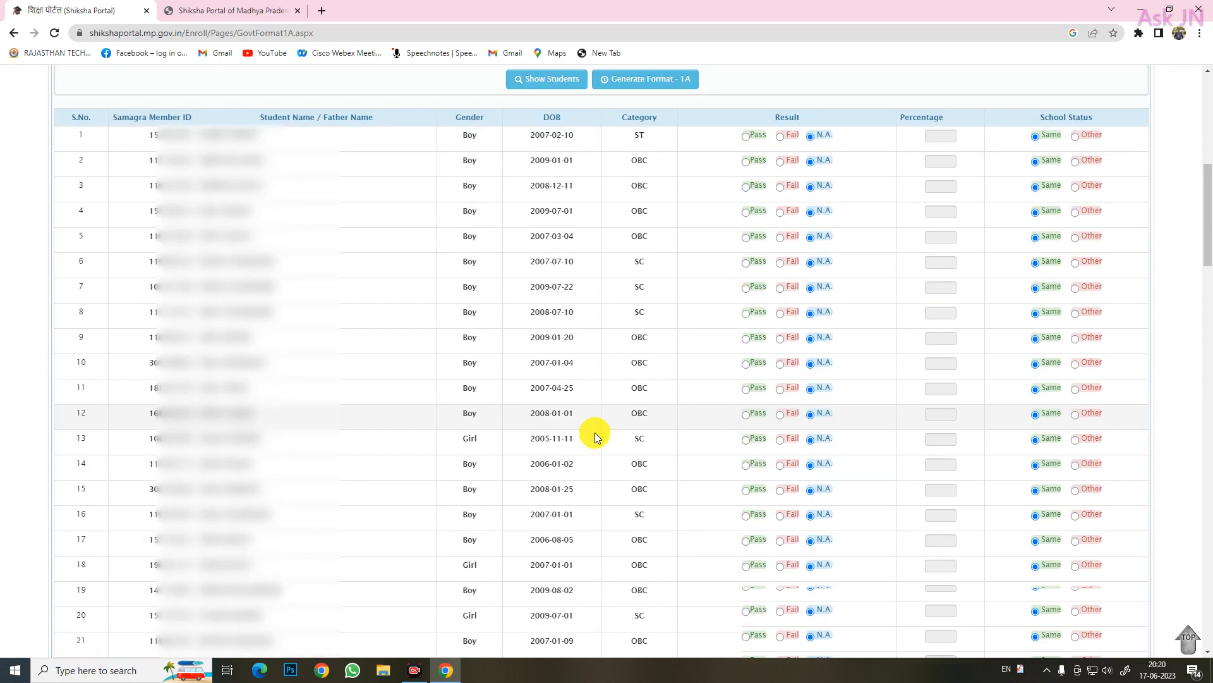
{"action": "scroll", "coordinate": [594, 432], "scroll_direction": "up", "scroll_amount": 5}
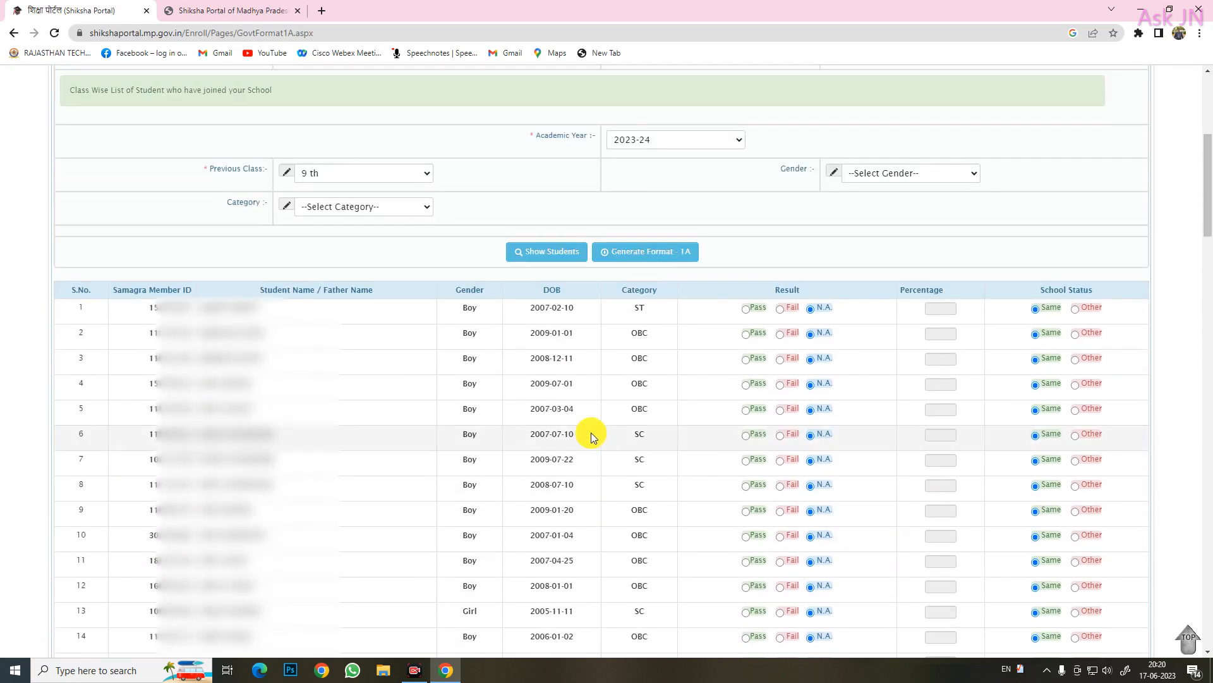
{"action": "scroll", "coordinate": [590, 432], "scroll_direction": "up", "scroll_amount": 3}
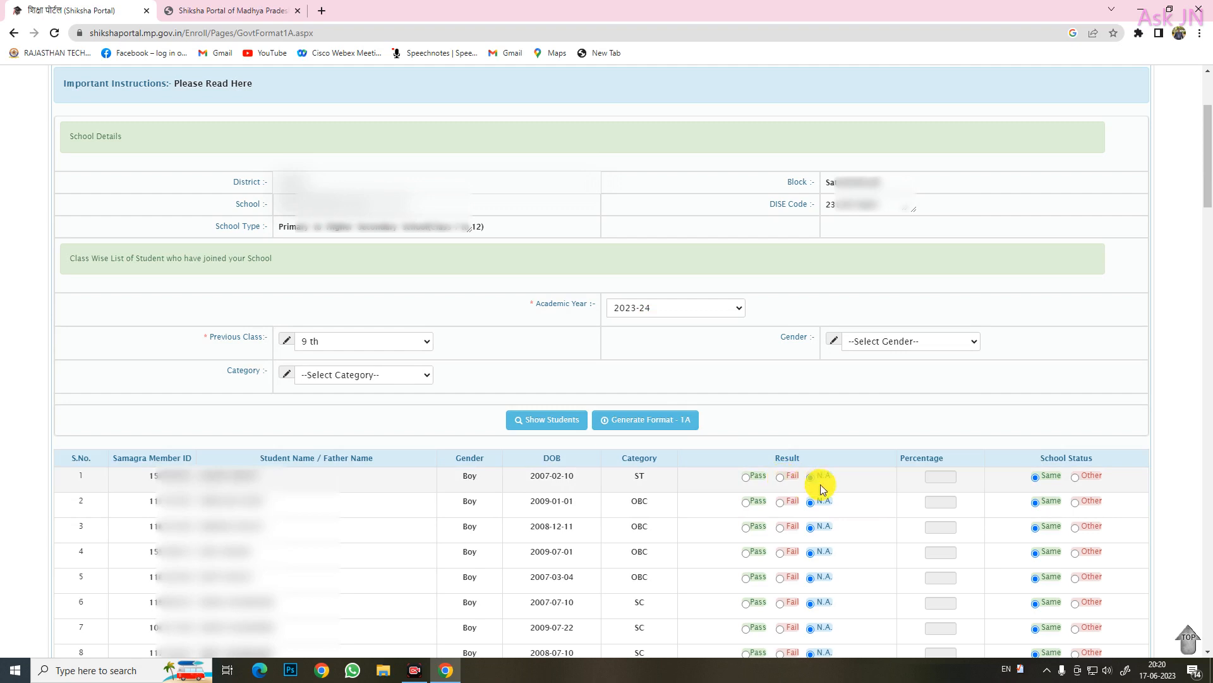
{"action": "scroll", "coordinate": [815, 473], "scroll_direction": "down", "scroll_amount": 3}
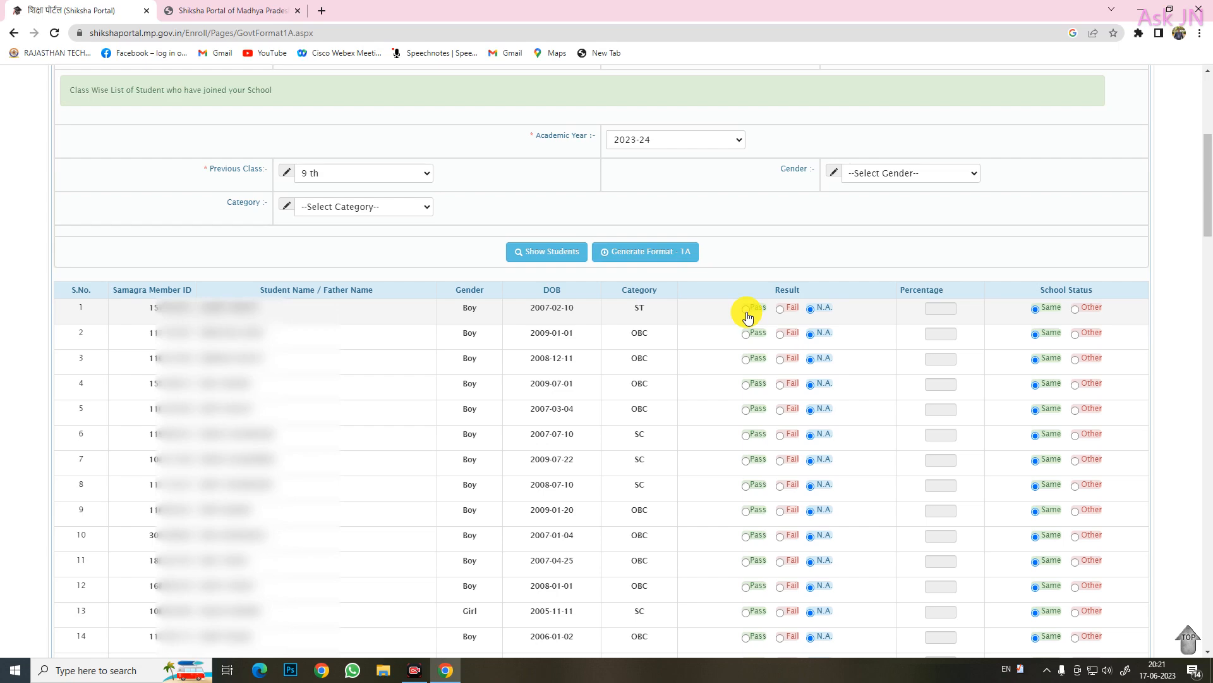
{"action": "key", "text": "ctrl+p"}
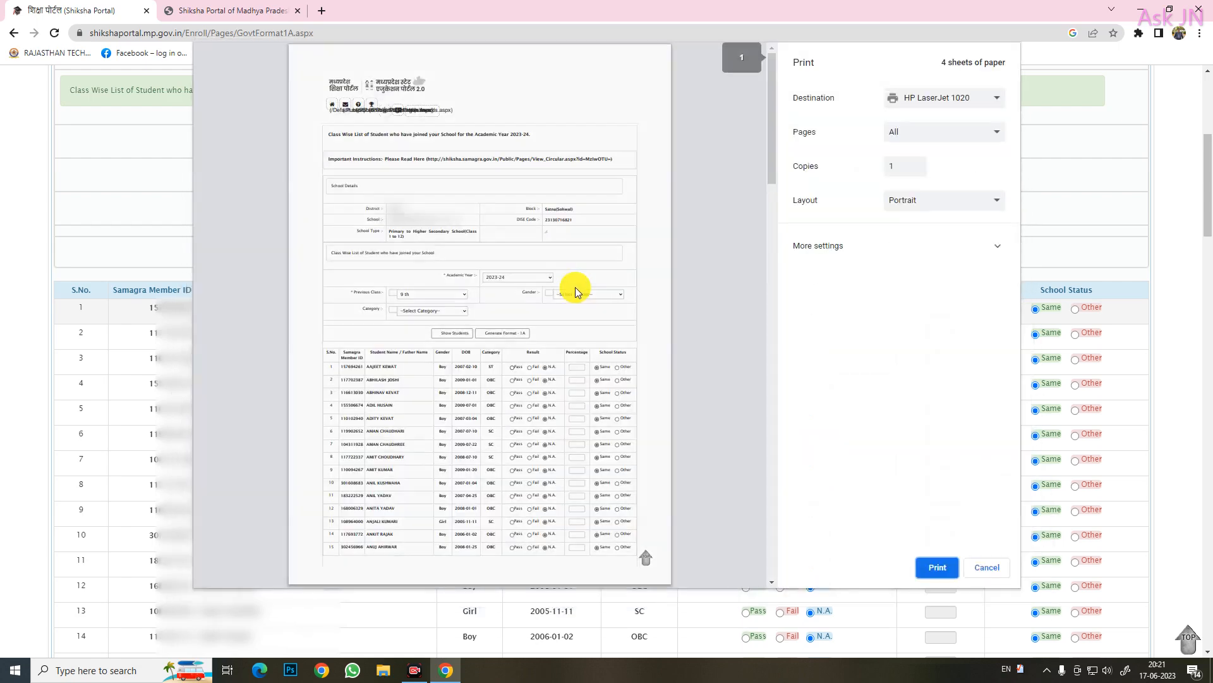
{"action": "scroll", "coordinate": [567, 356], "scroll_direction": "down", "scroll_amount": 3}
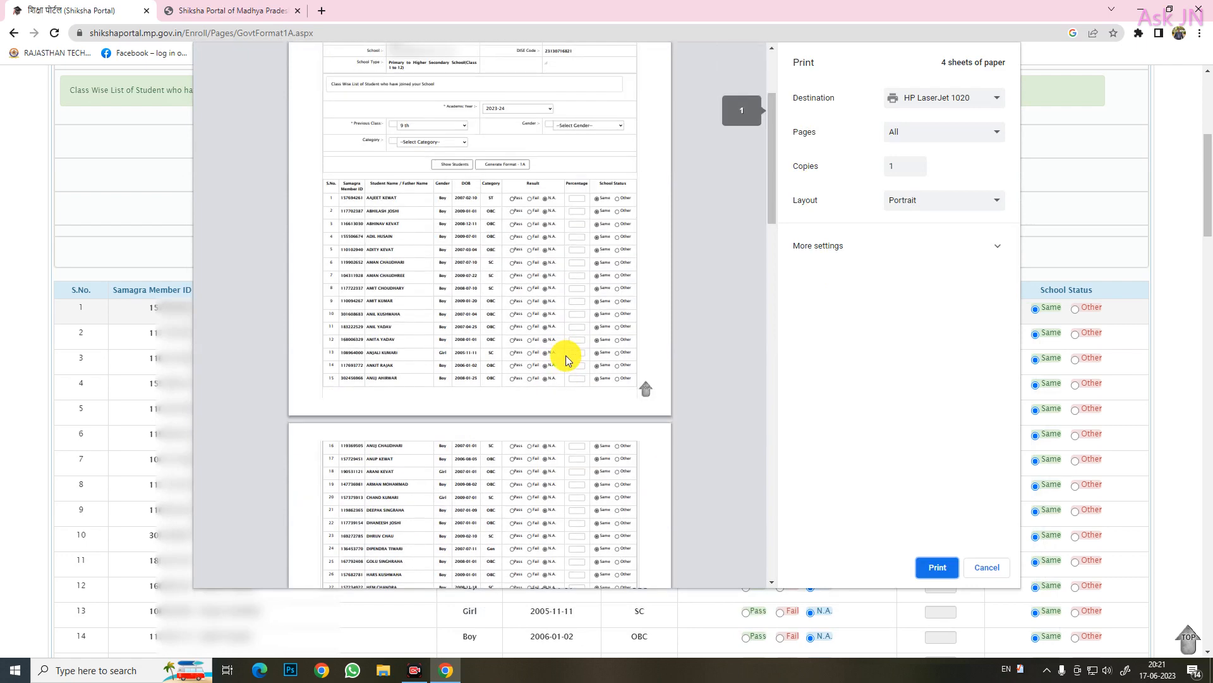
{"action": "scroll", "coordinate": [567, 364], "scroll_direction": "down", "scroll_amount": 5}
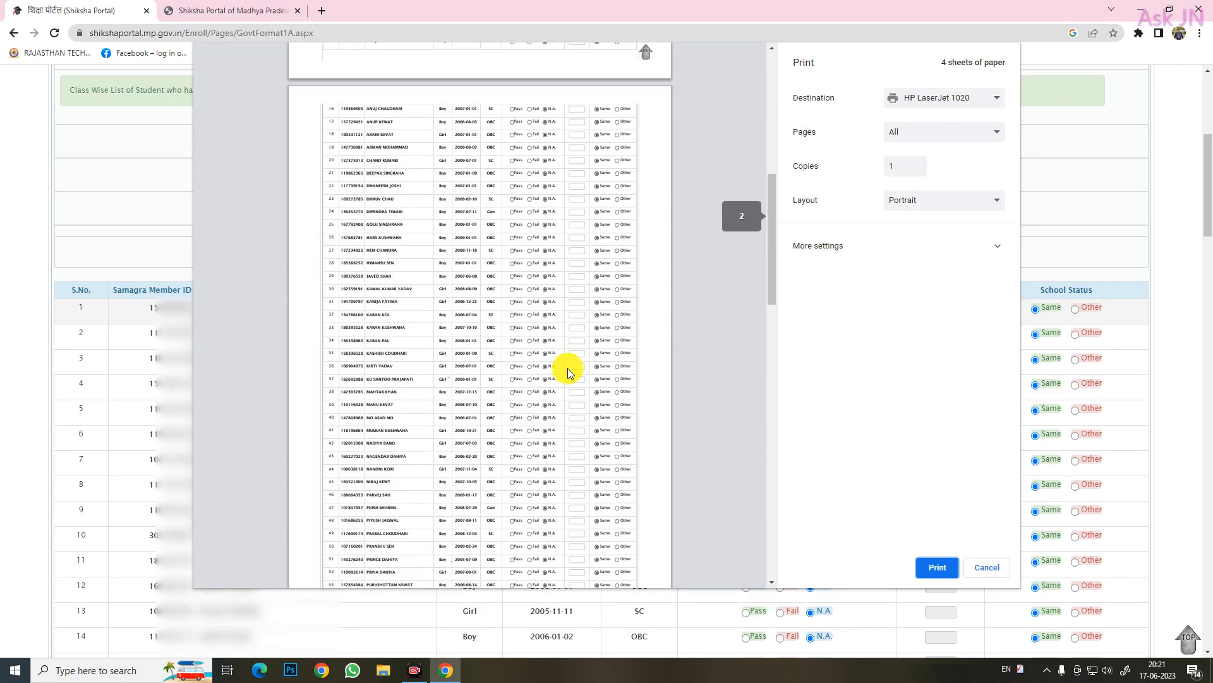
{"action": "scroll", "coordinate": [568, 373], "scroll_direction": "up", "scroll_amount": 5}
{"action": "scroll", "coordinate": [568, 368], "scroll_direction": "up", "scroll_amount": 3}
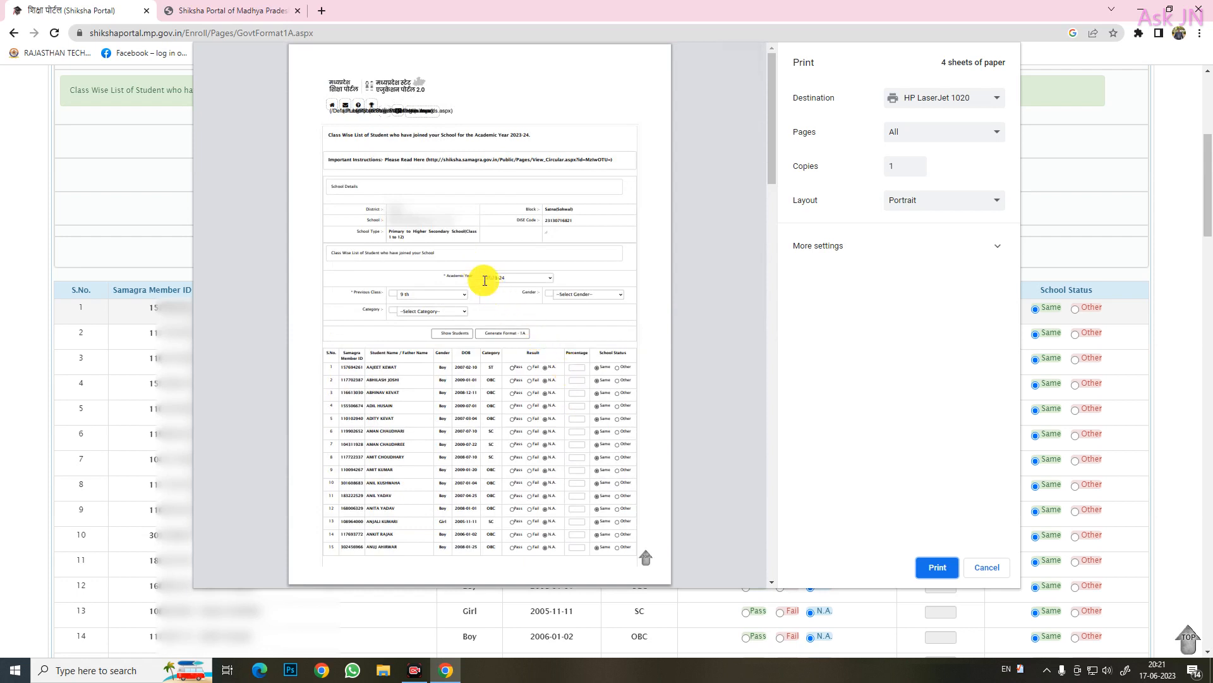
{"action": "left_click", "coordinate": [555, 372]}
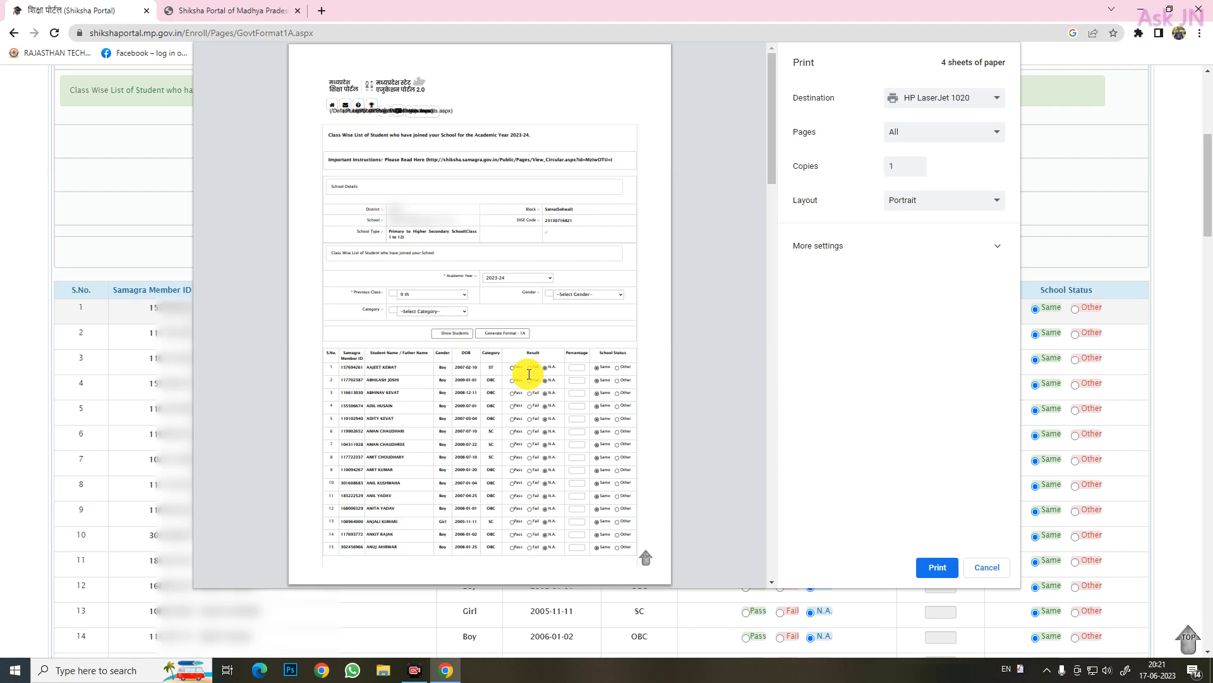
{"action": "left_click", "coordinate": [987, 566]}
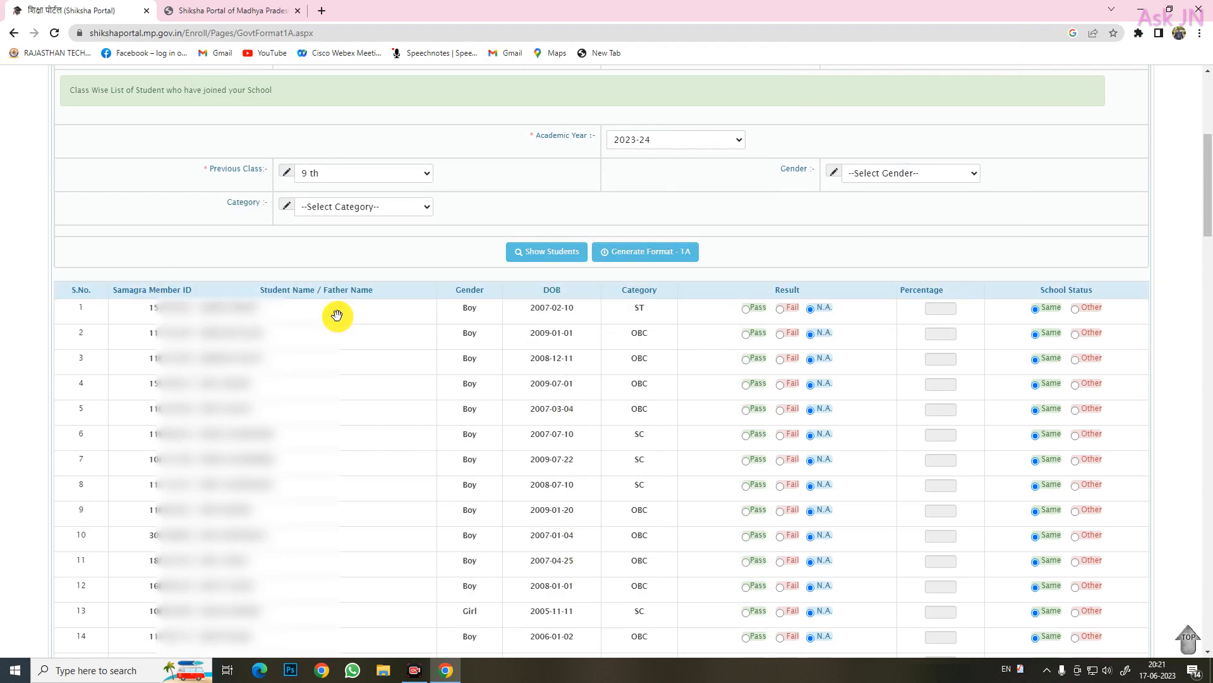
Record the first student's result as Pass with a percentage of 45 and the school status Same.
{"action": "left_click", "coordinate": [747, 310]}
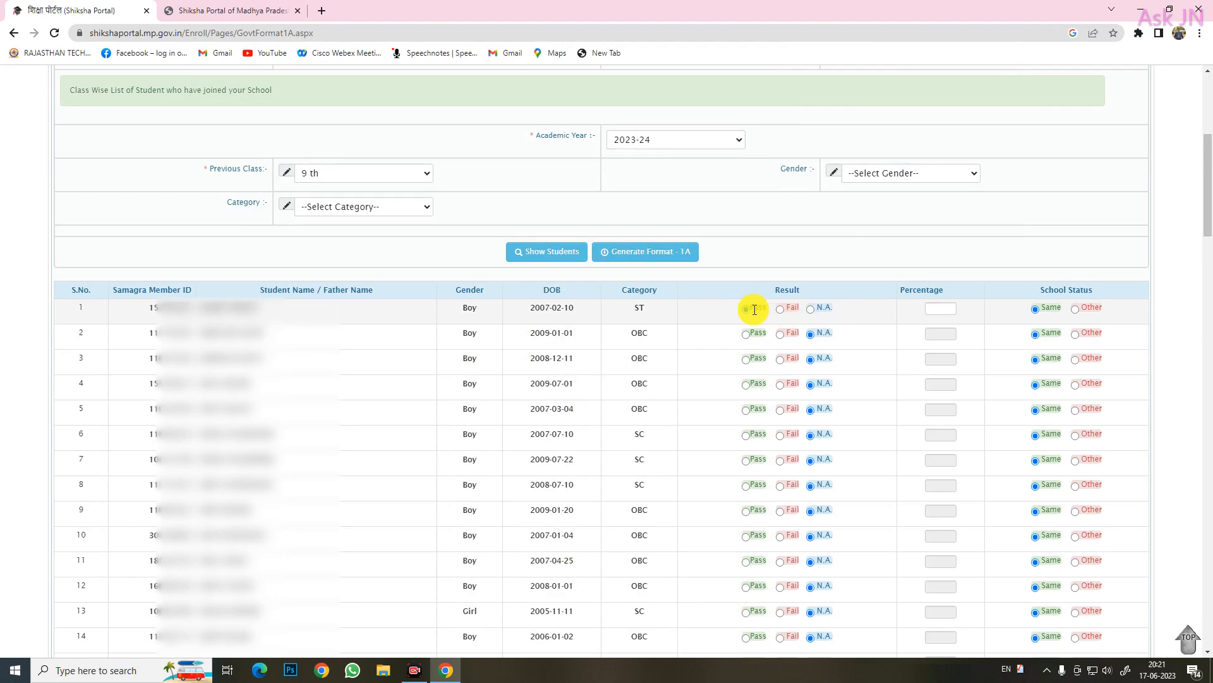
{"action": "left_click", "coordinate": [941, 309]}
{"action": "type", "text": "45"}
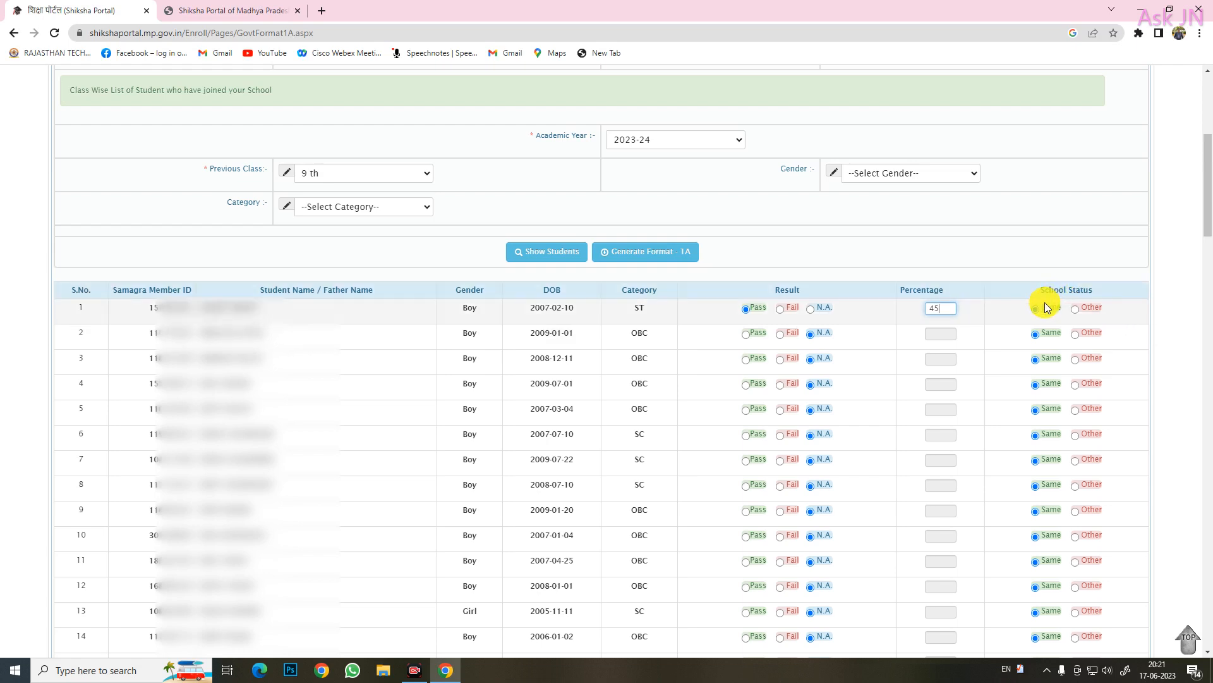
{"action": "left_click", "coordinate": [1037, 314]}
{"action": "double_click", "coordinate": [941, 308]}
{"action": "type", "text": "45"}
{"action": "left_click", "coordinate": [1038, 318]}
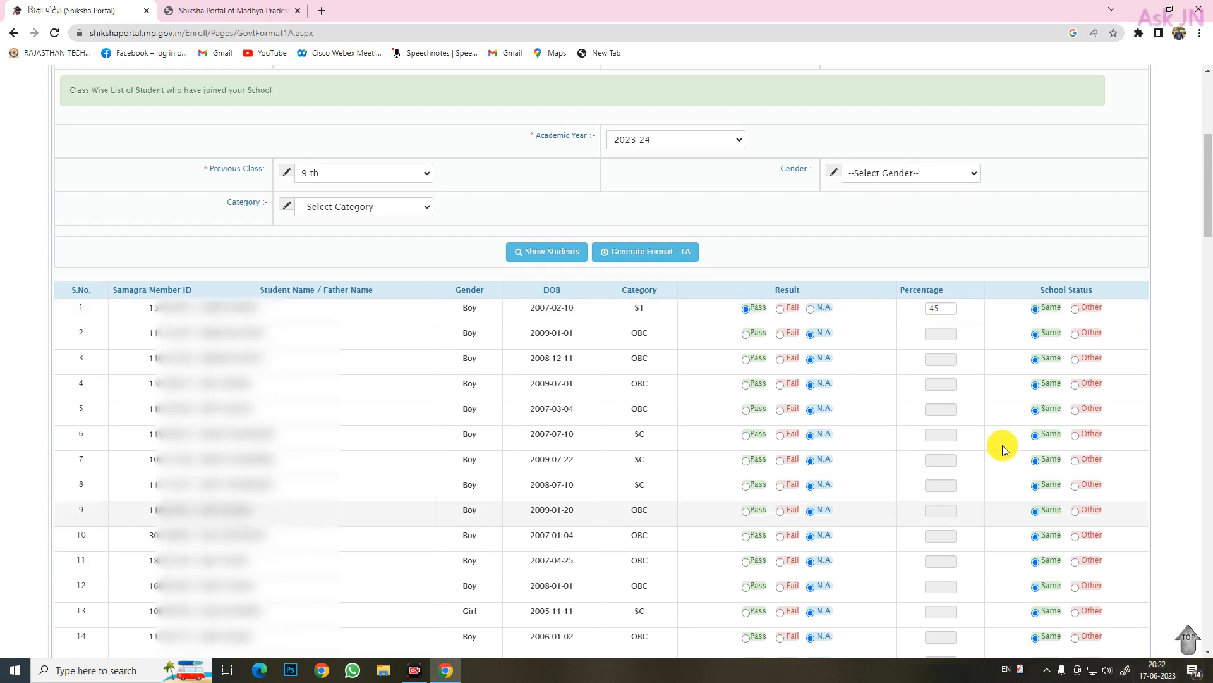
Switch the first student's school status to Other and back to Same.
{"action": "left_click", "coordinate": [1077, 309]}
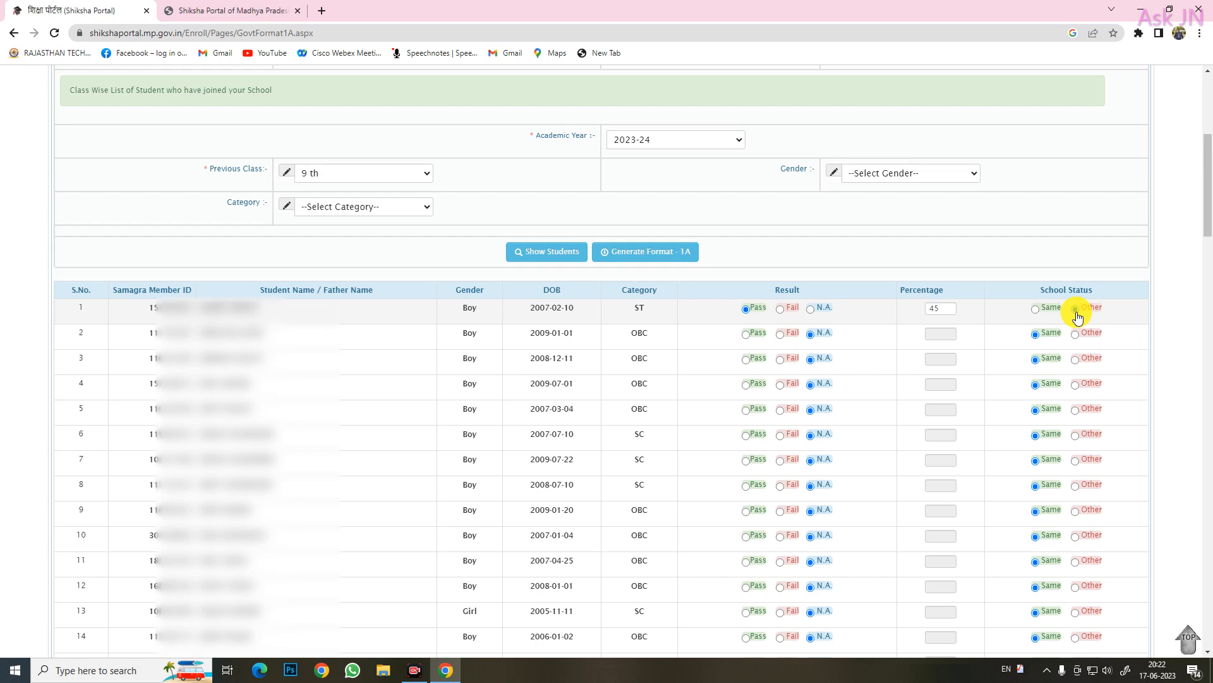
{"action": "left_click", "coordinate": [1075, 310]}
{"action": "left_click", "coordinate": [1035, 317]}
Mark the first student's result as Fail and set the school status to Other.
{"action": "left_click", "coordinate": [781, 310]}
{"action": "left_click", "coordinate": [1076, 312]}
{"action": "left_click", "coordinate": [1075, 309]}
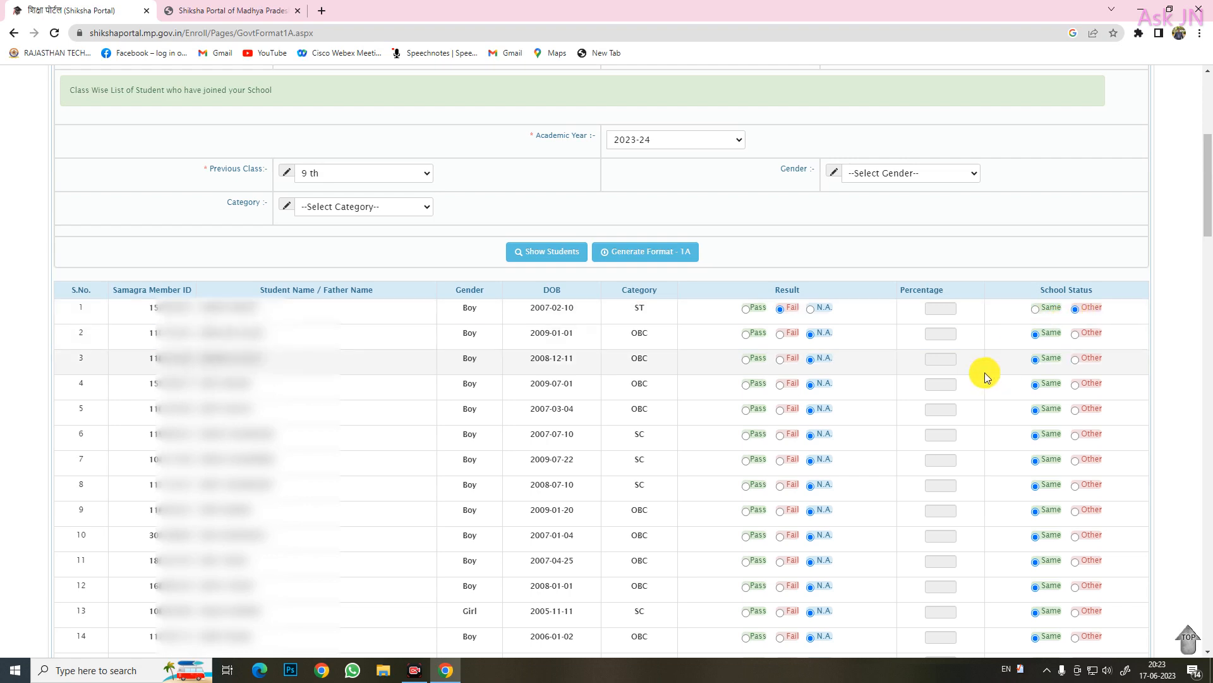
Set the first student's result to Pass and the second student's result to Fail.
{"action": "left_click", "coordinate": [745, 310]}
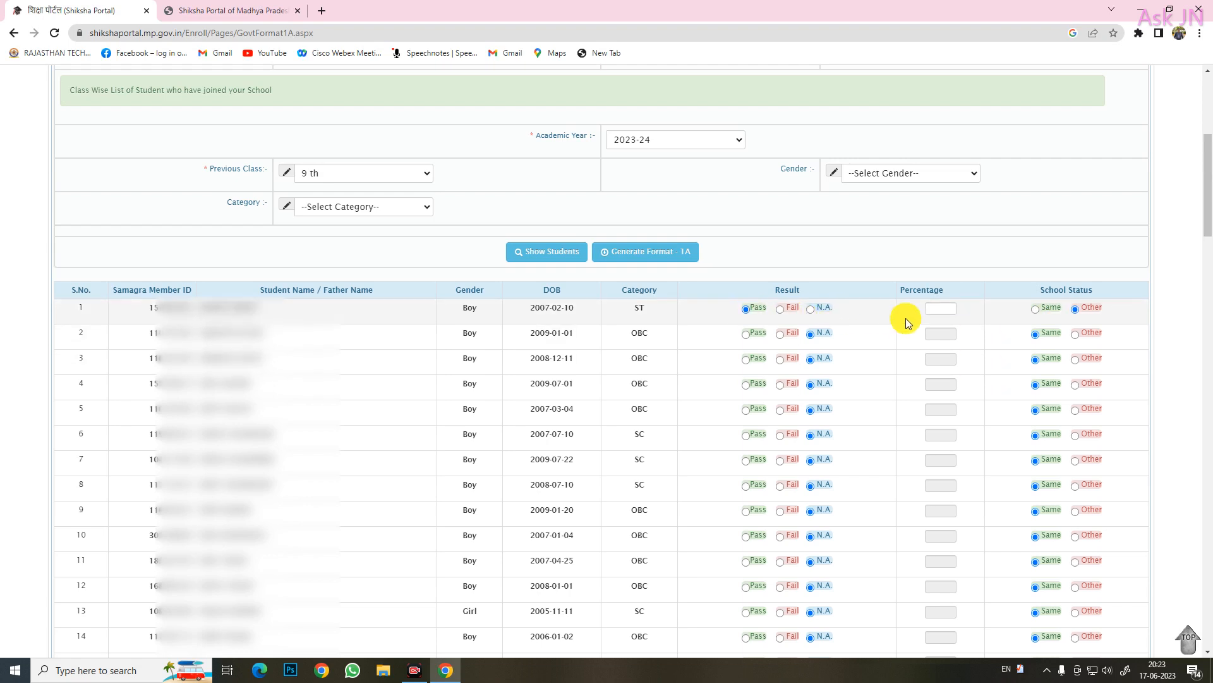
{"action": "left_click", "coordinate": [778, 335]}
{"action": "scroll", "coordinate": [808, 445], "scroll_direction": "down", "scroll_amount": 5}
{"action": "scroll", "coordinate": [809, 445], "scroll_direction": "up", "scroll_amount": 10}
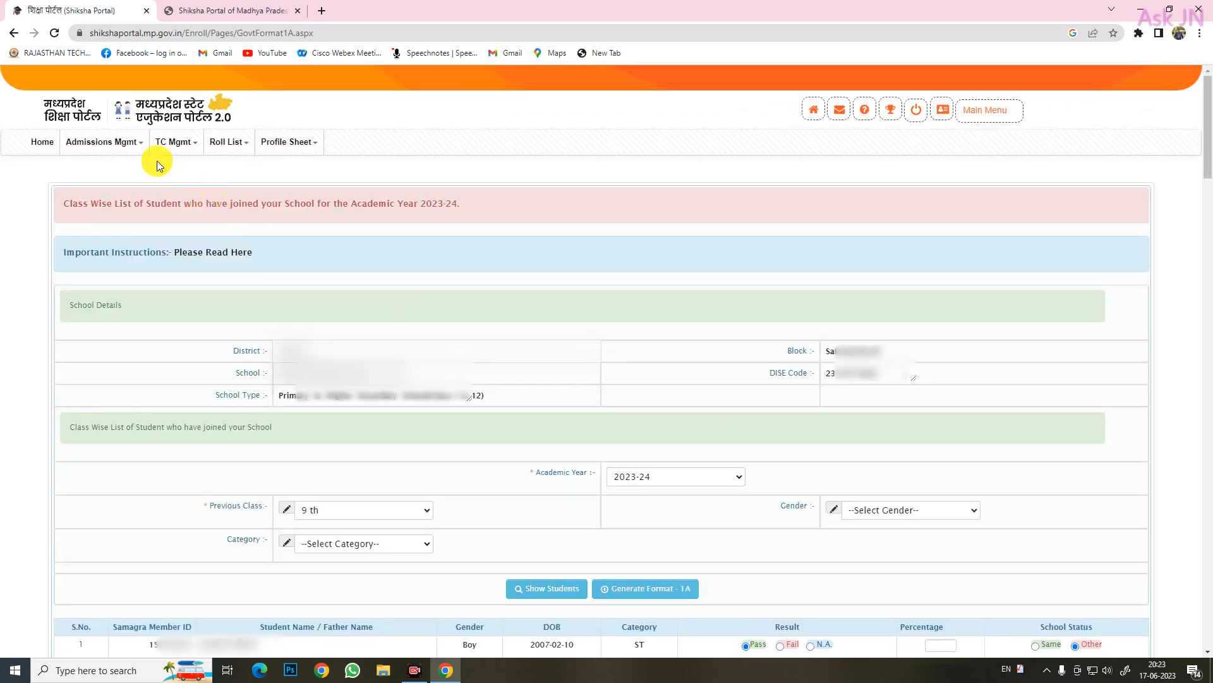
Open the New Admissions [Format - 1B] page under Admissions Mgmt.
{"action": "left_click", "coordinate": [129, 146]}
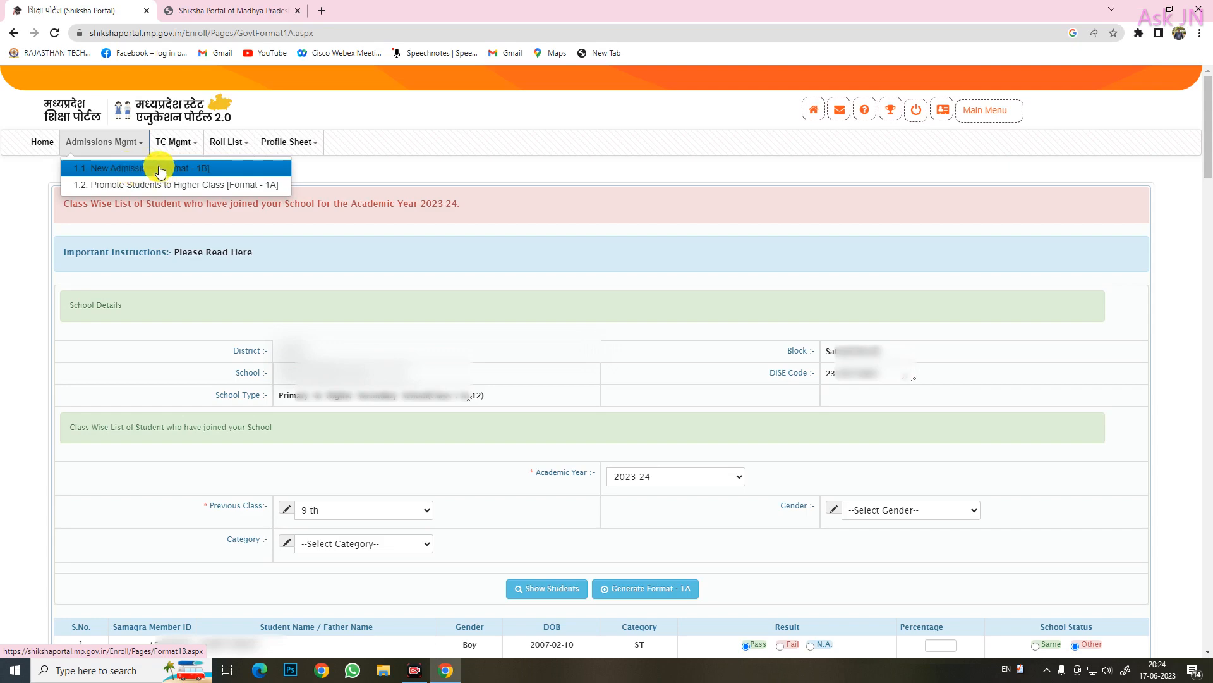
{"action": "scroll", "coordinate": [543, 401], "scroll_direction": "down", "scroll_amount": 10}
{"action": "scroll", "coordinate": [544, 401], "scroll_direction": "up", "scroll_amount": 10}
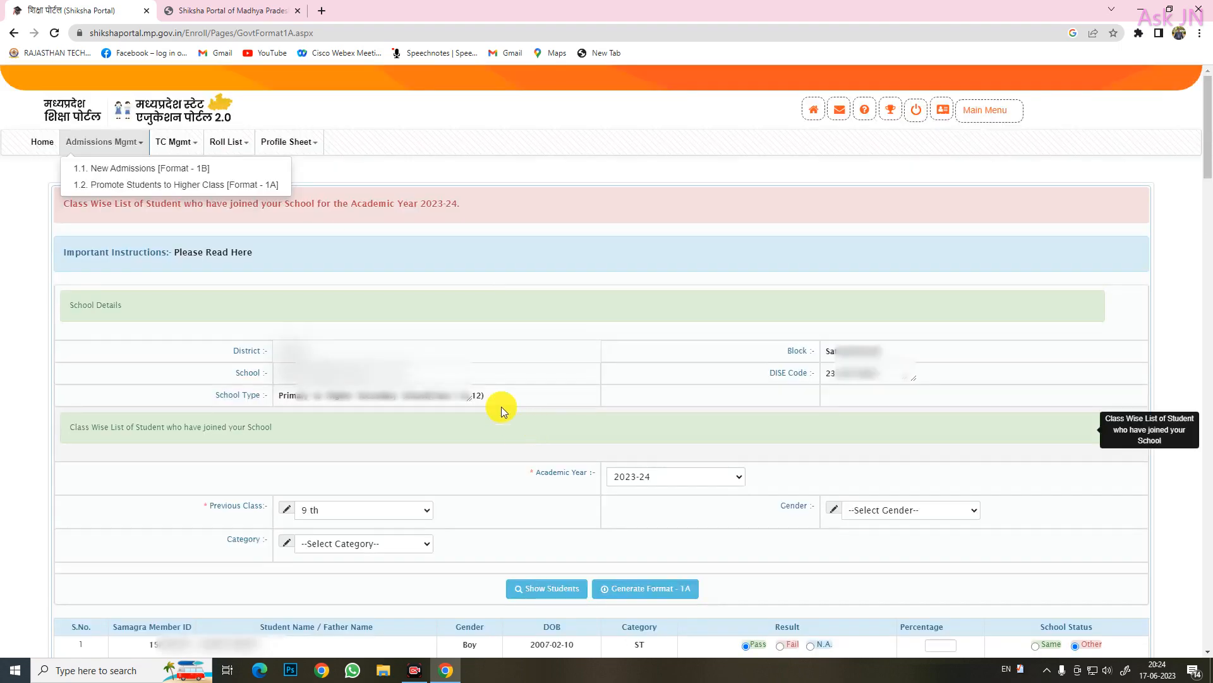
{"action": "left_click", "coordinate": [142, 170]}
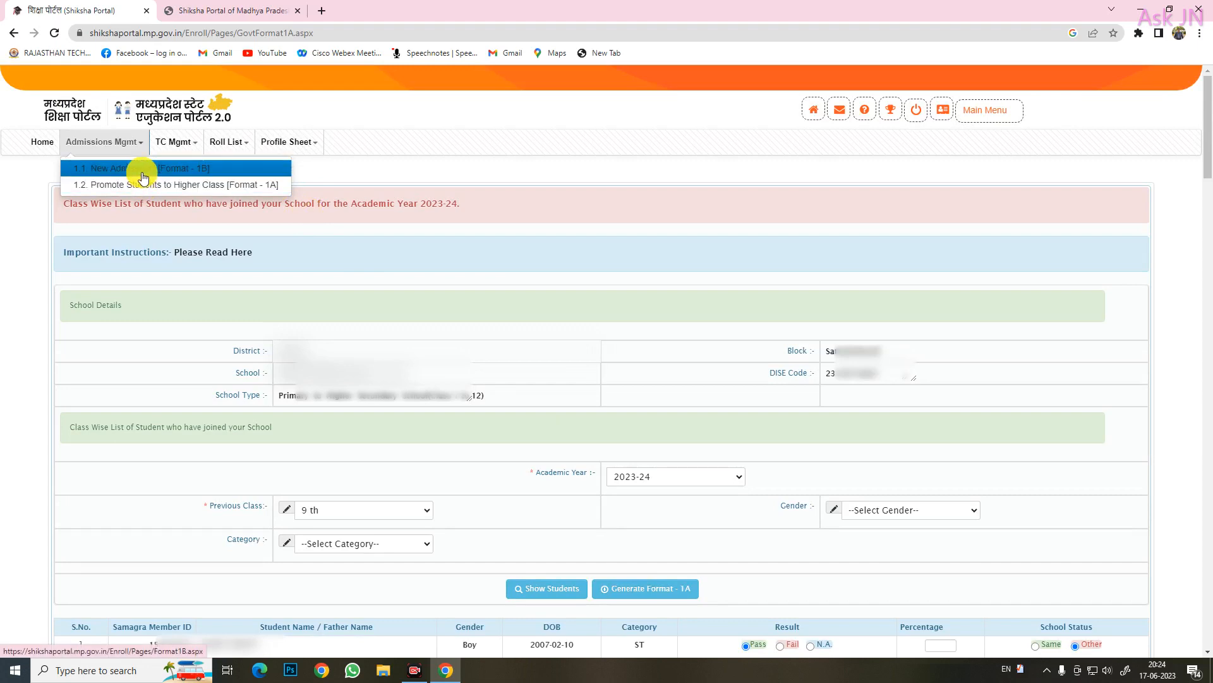
Set the academic year to 2023-24 in the student enrollment form and ready the Samagra Id field for entry.
{"action": "left_click", "coordinate": [932, 258]}
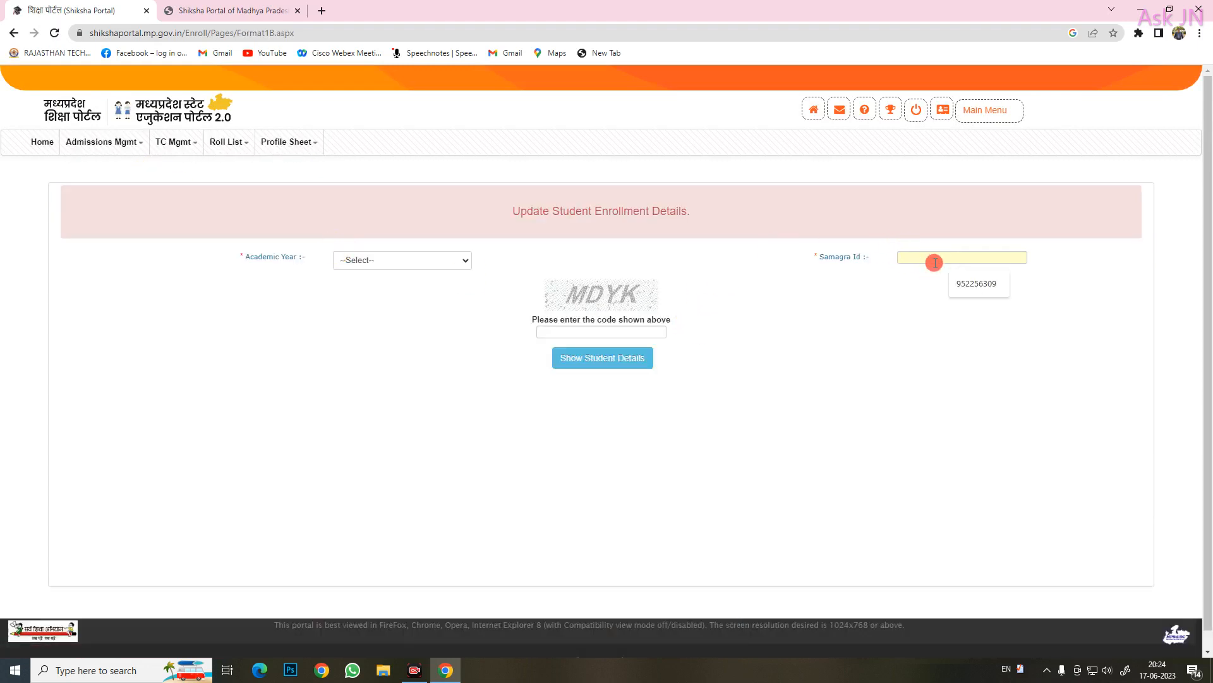
{"action": "left_click", "coordinate": [438, 261]}
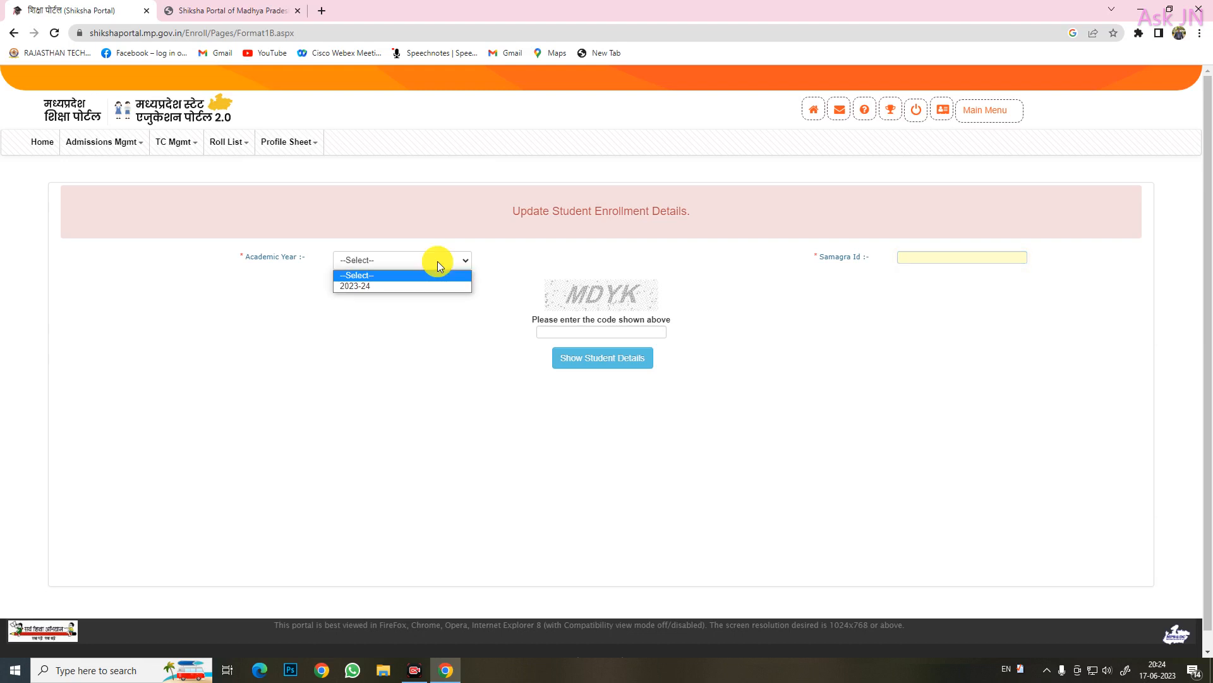
{"action": "left_click", "coordinate": [379, 286]}
{"action": "left_click", "coordinate": [566, 331]}
{"action": "left_click", "coordinate": [909, 256]}
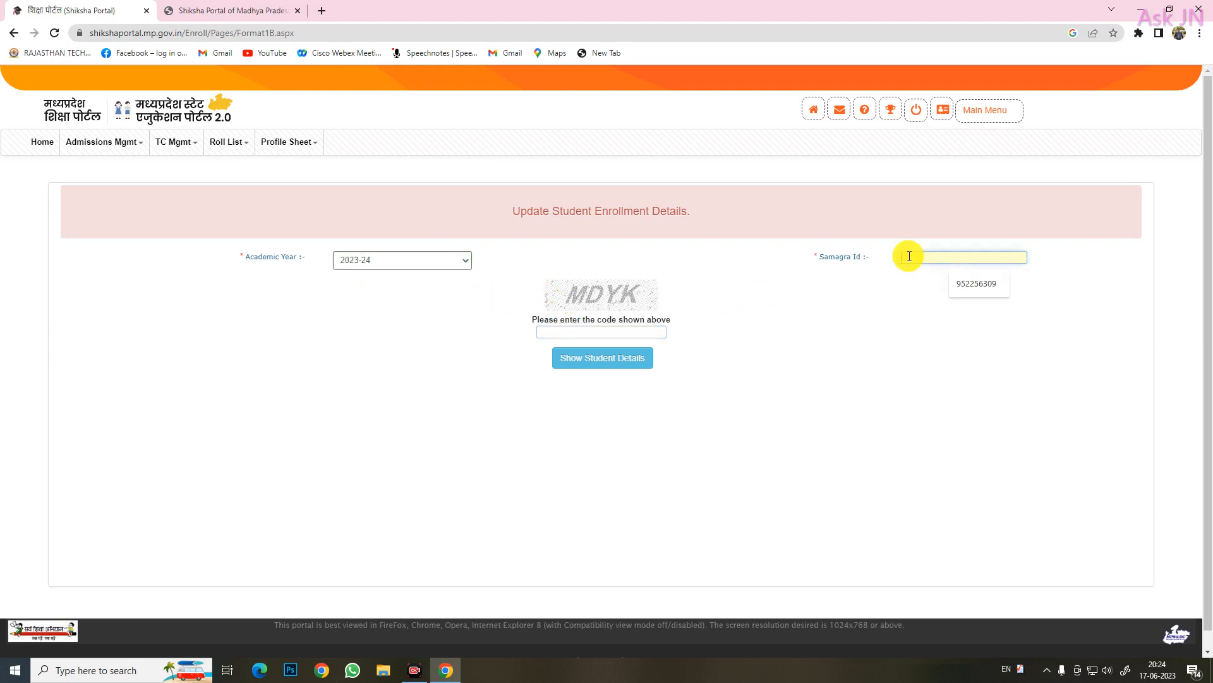